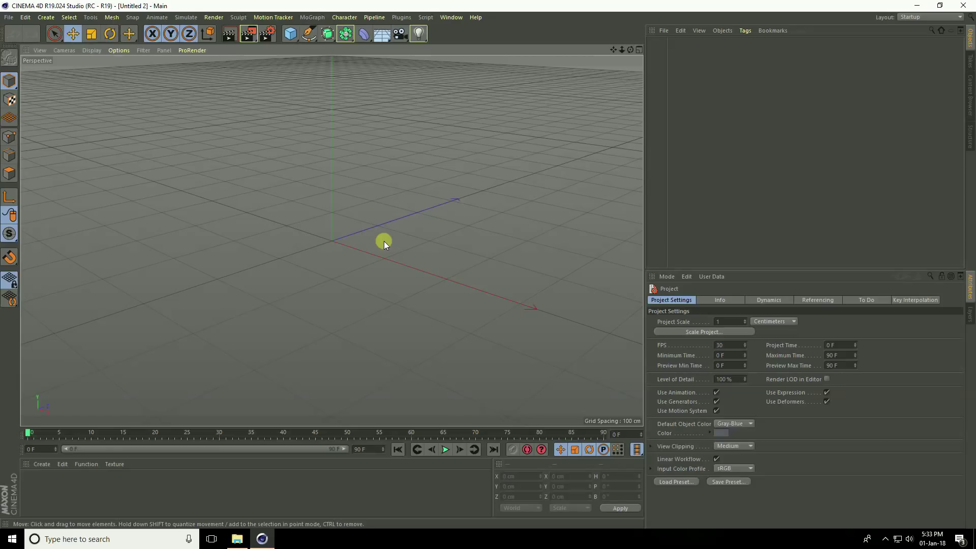
Add a MoText object, set its text to "S" and its alignment to Middle.
left_click(313, 17)
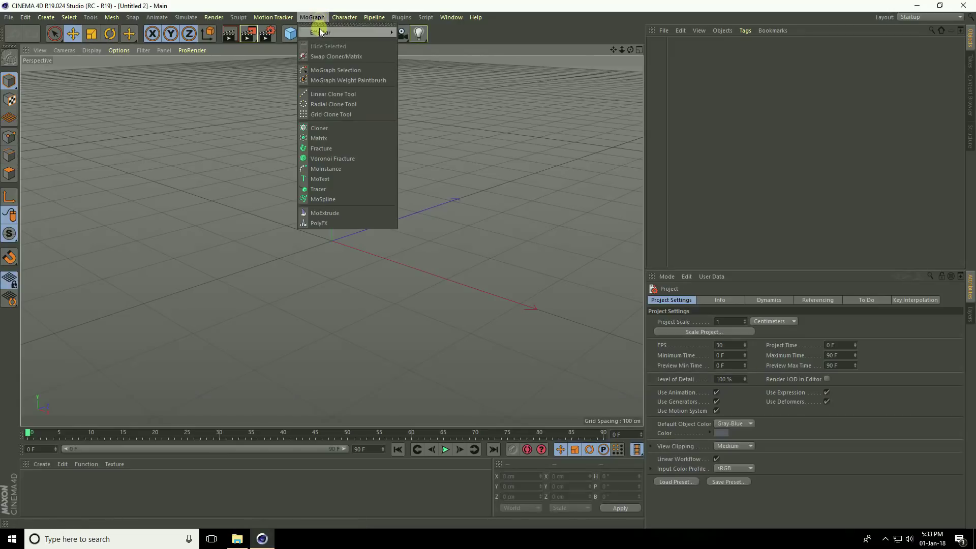
left_click(343, 178)
left_click_drag(416, 288, 499, 279, "alt")
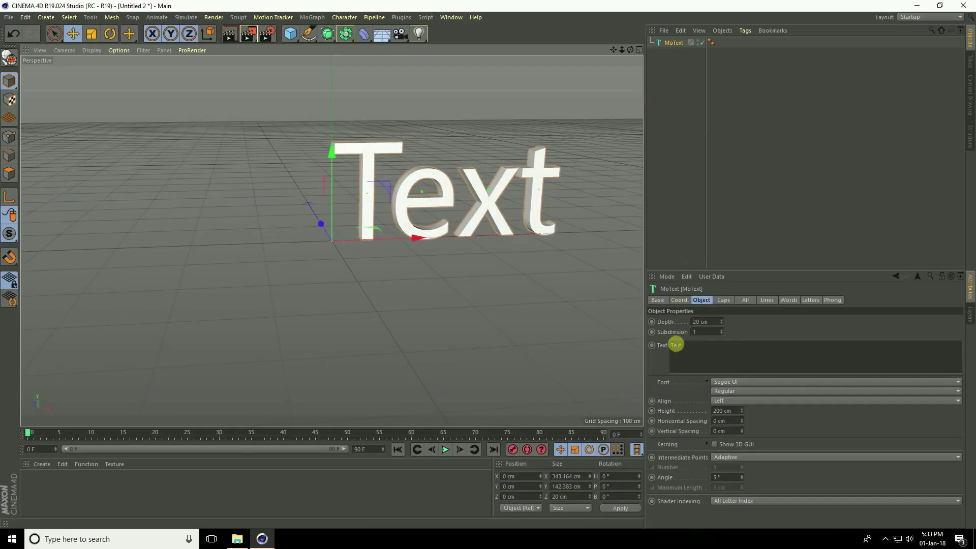
double_click(675, 346)
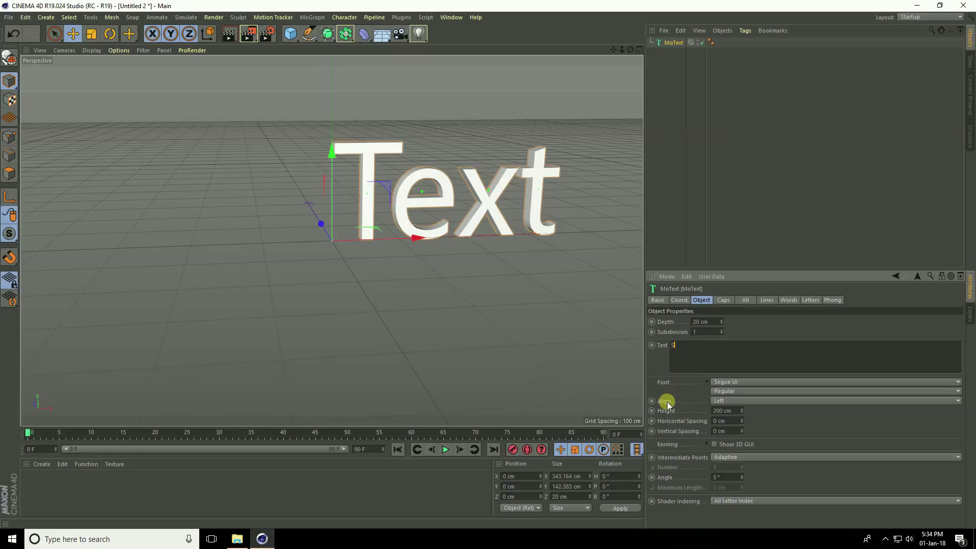
left_click(724, 401)
left_click(724, 419)
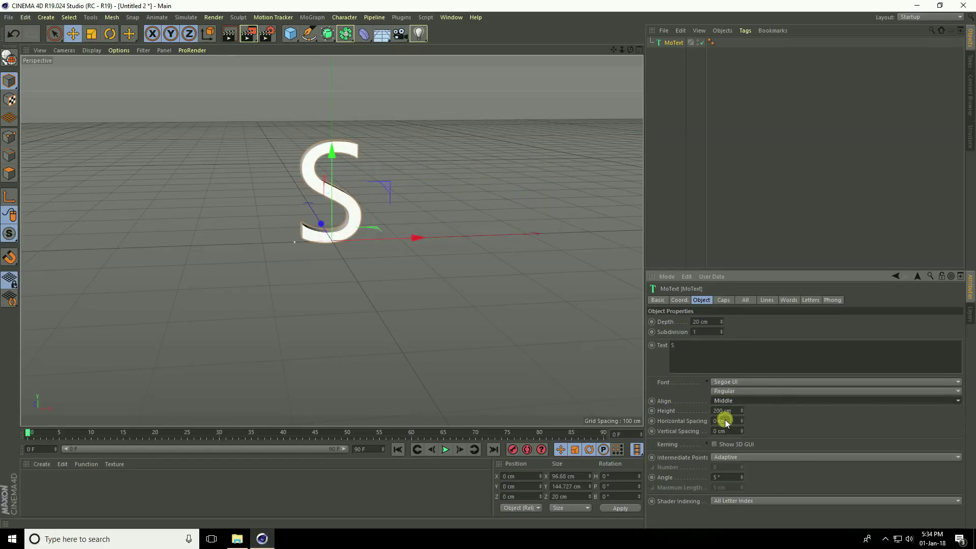
Set the MoText font to Arial Black.
left_click(721, 381)
scroll(721, 381, "up", 10)
scroll(721, 381, "up", 15)
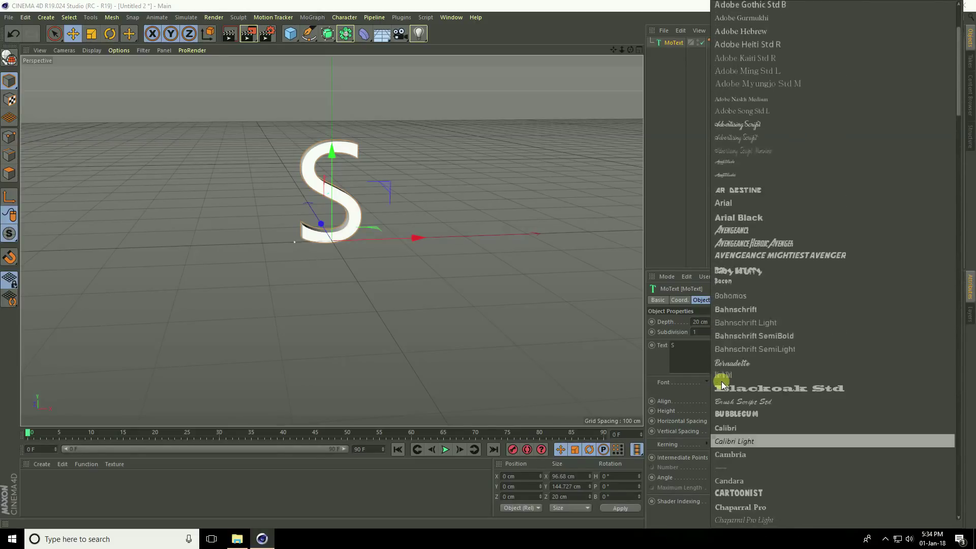
scroll(721, 381, "up", 4)
left_click(764, 338)
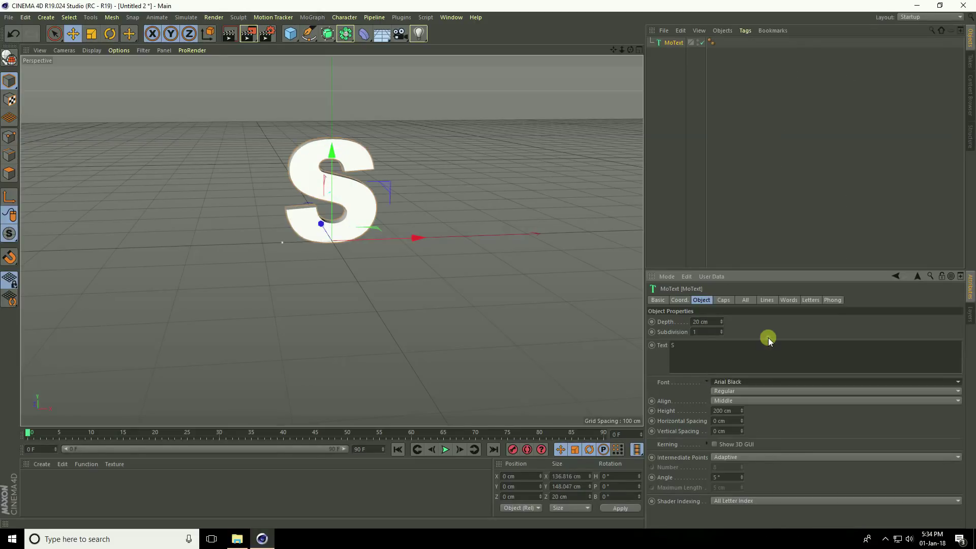
Set the letter's depth to 50 cm and switch the viewport display to Gouraud Shading (Lines).
right_click_drag(313, 121, 359, 120, "alt")
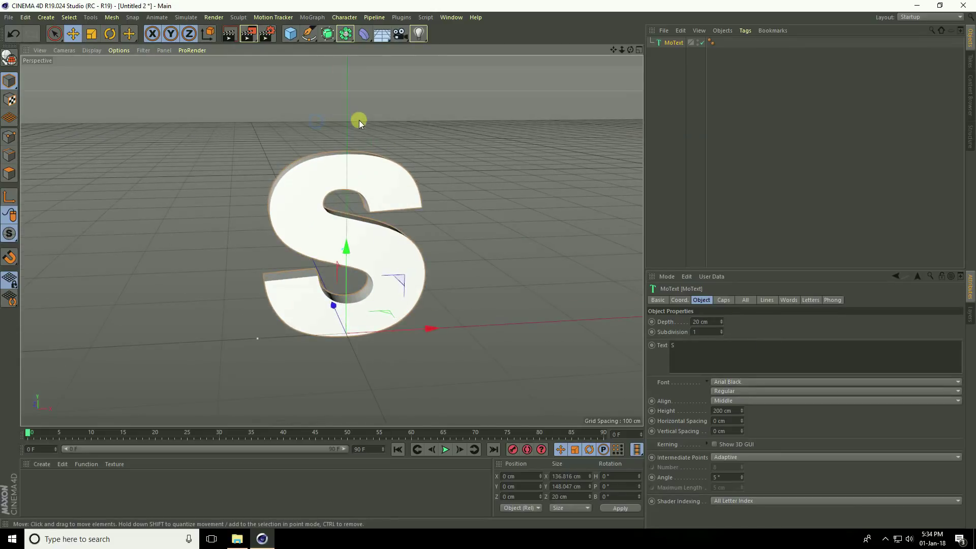
left_click_drag(359, 120, 402, 193, "alt")
double_click(712, 321)
type("50")
key("Return")
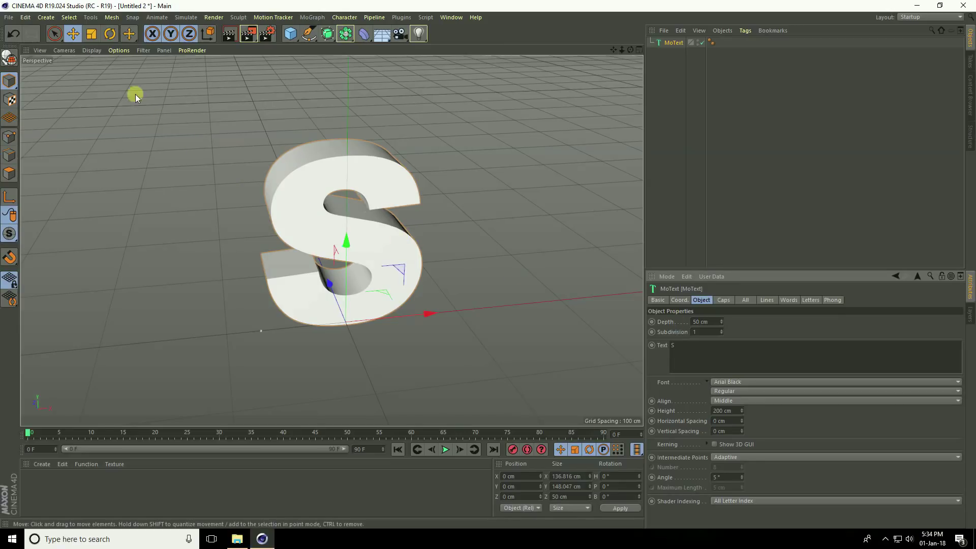
left_click(91, 50)
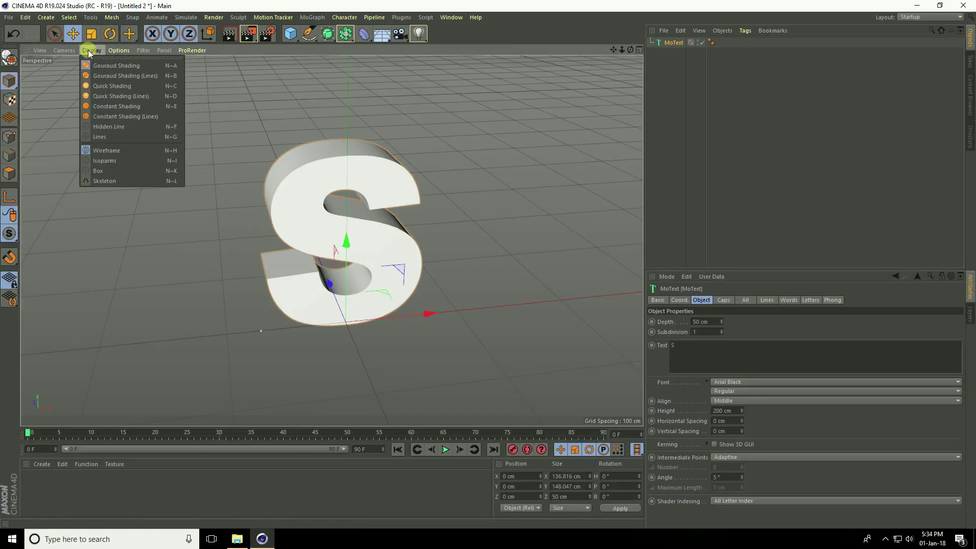
left_click(126, 77)
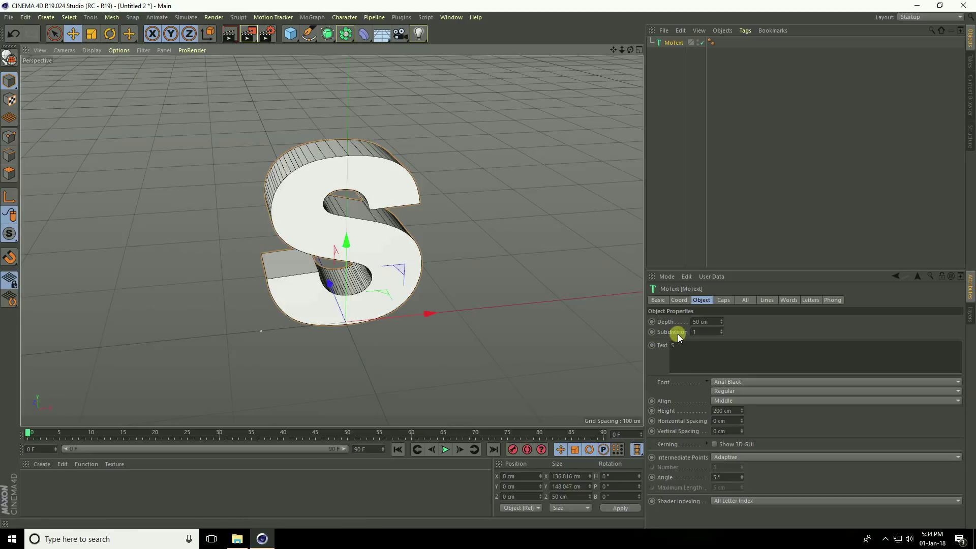
Set the letter's subdivision to 10 and its intermediate points to Subdivided.
type("10")
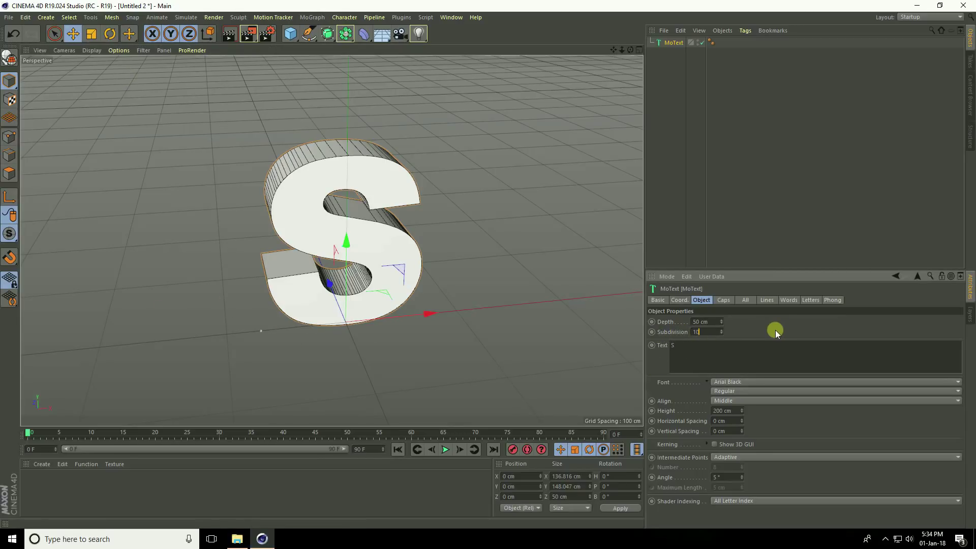
key("Return")
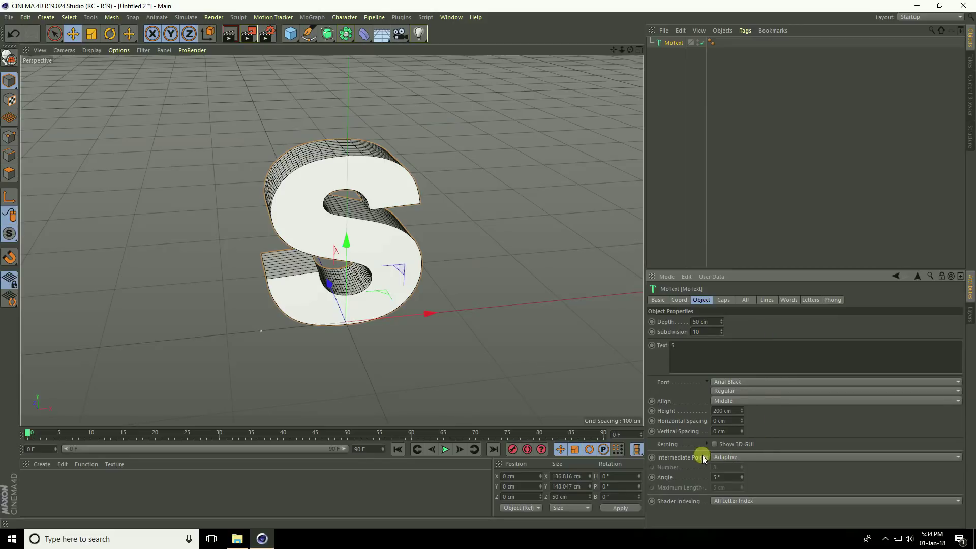
left_click(722, 457)
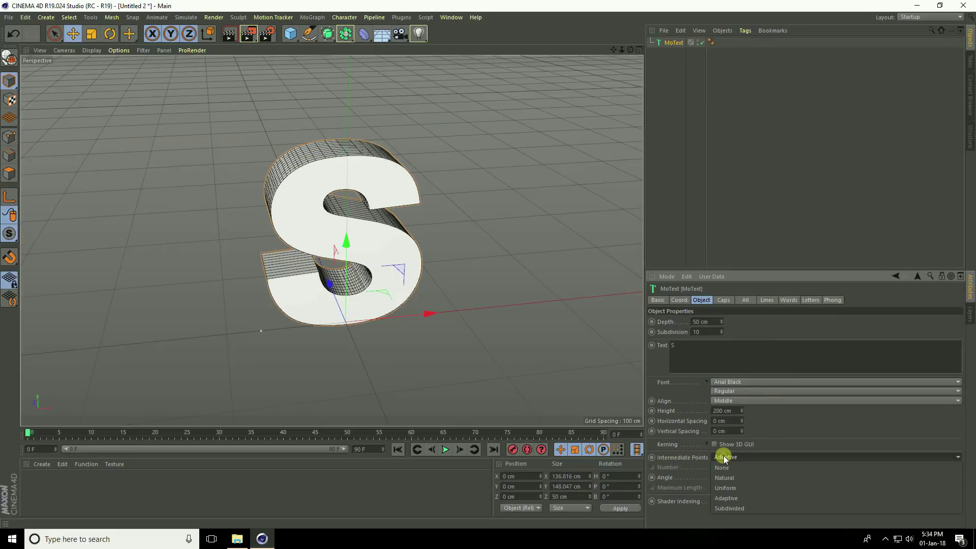
left_click(749, 507)
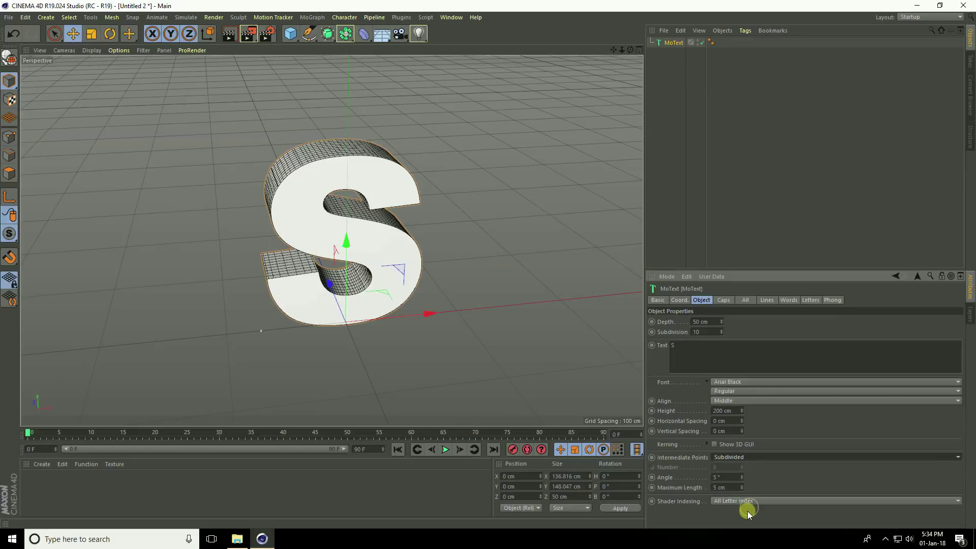
Set the letter's cap type to Quadrangles with a regular grid 5 cm wide.
left_click(728, 300)
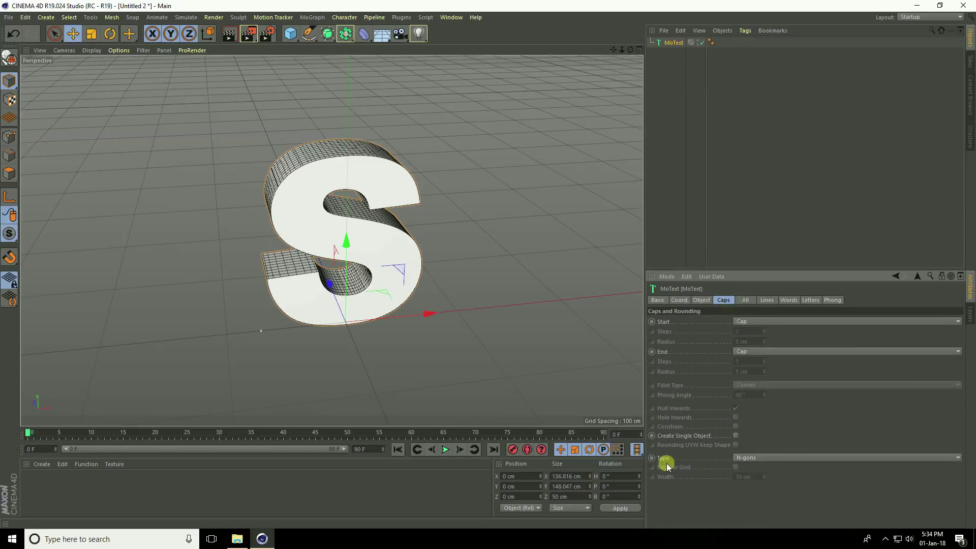
left_click(746, 457)
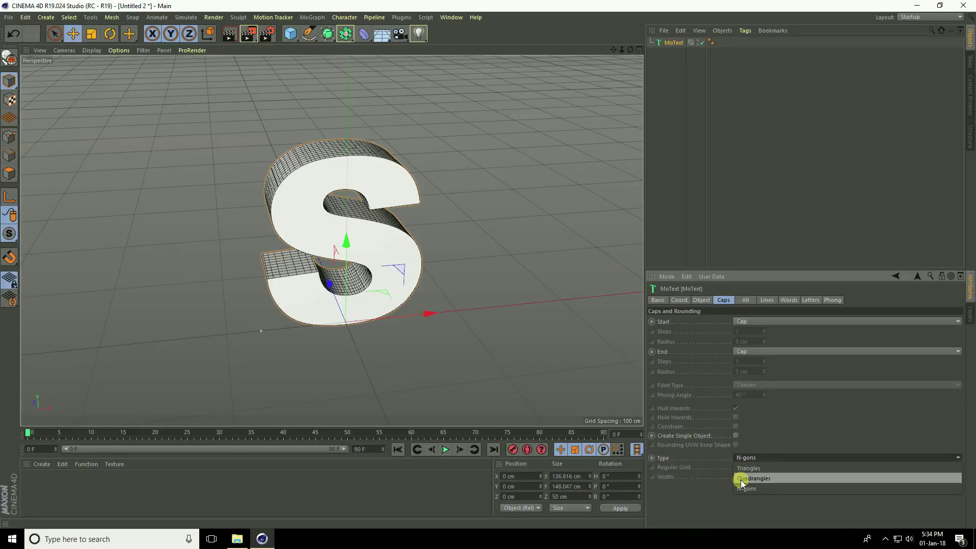
left_click(769, 478)
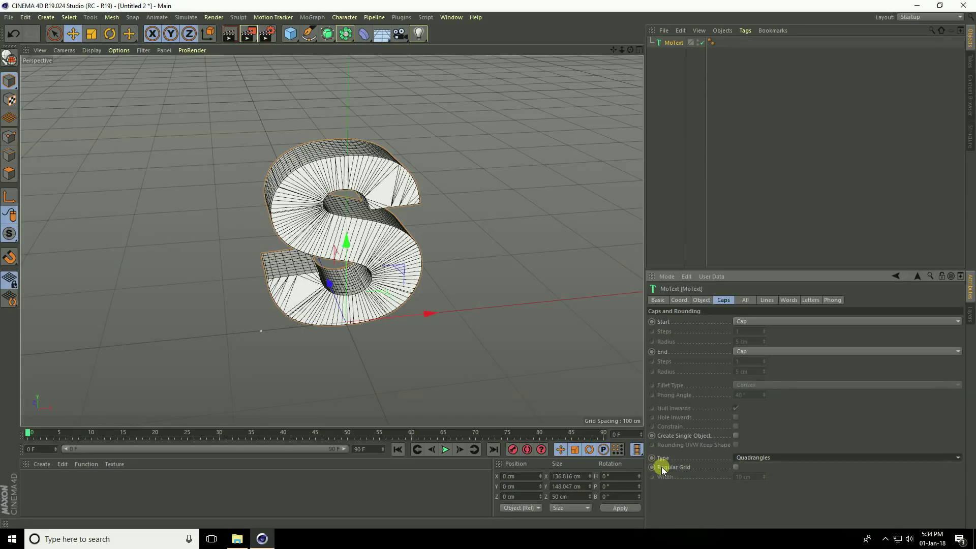
left_click(737, 467)
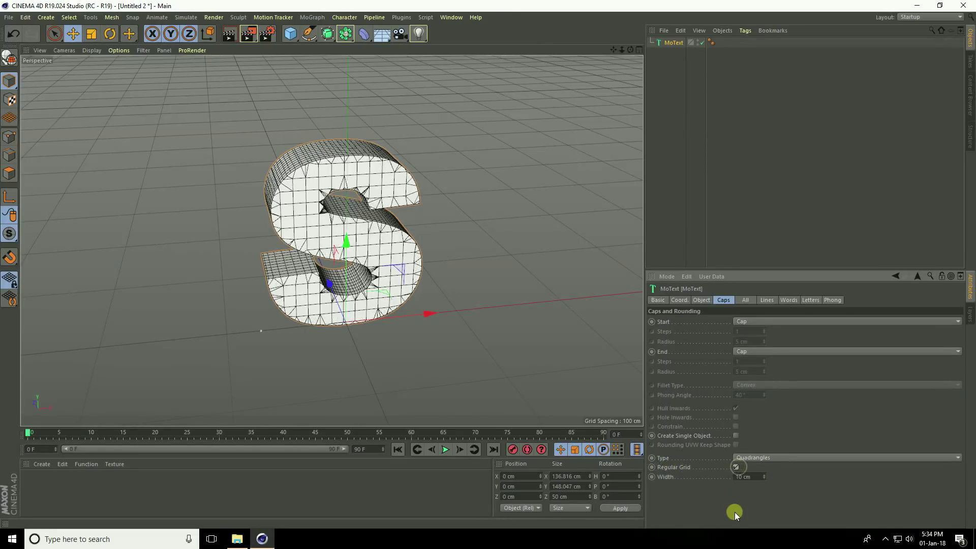
left_click_drag(732, 480, 754, 475)
type("5")
key("Return")
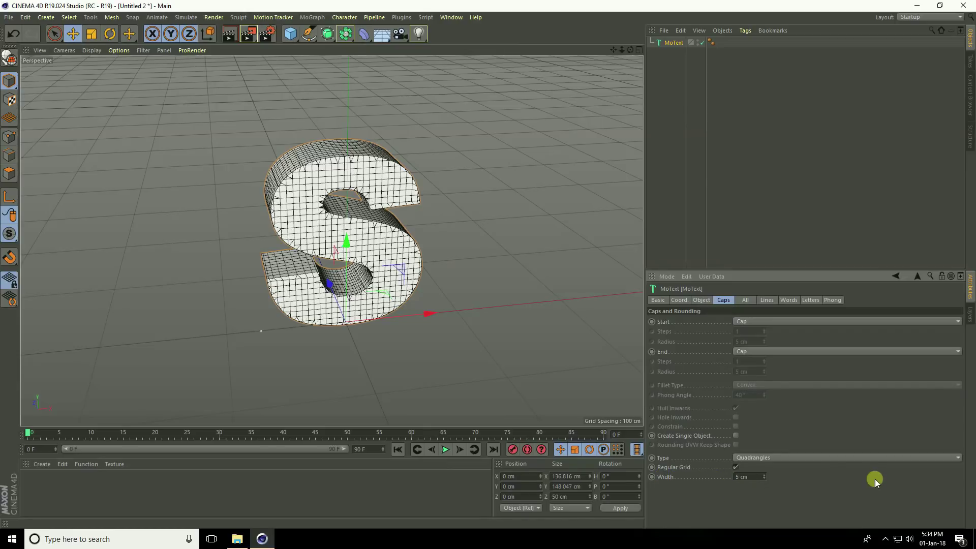
Make the MoText editable and merge it with all its children into one object, deleting the originals.
left_click_drag(486, 241, 440, 206, "alt")
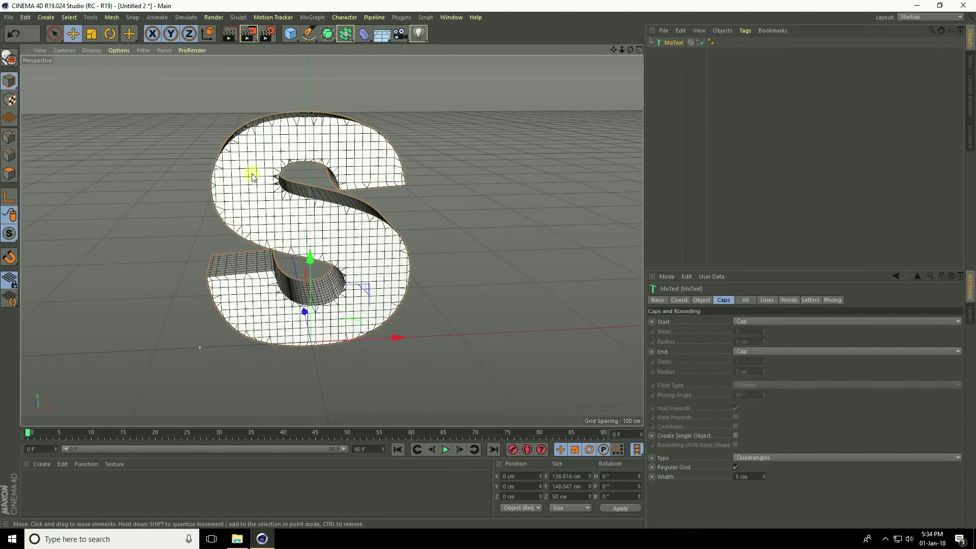
left_click(9, 58)
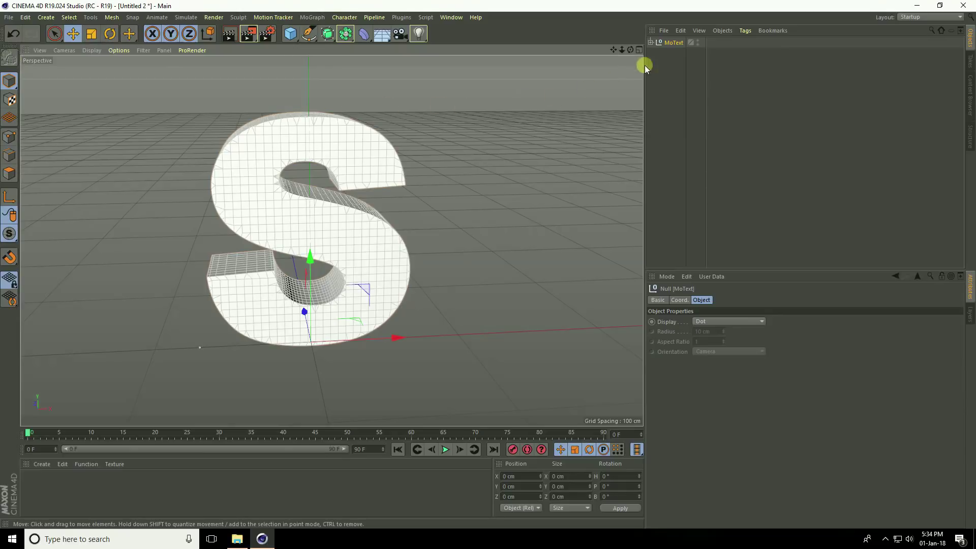
right_click(667, 42)
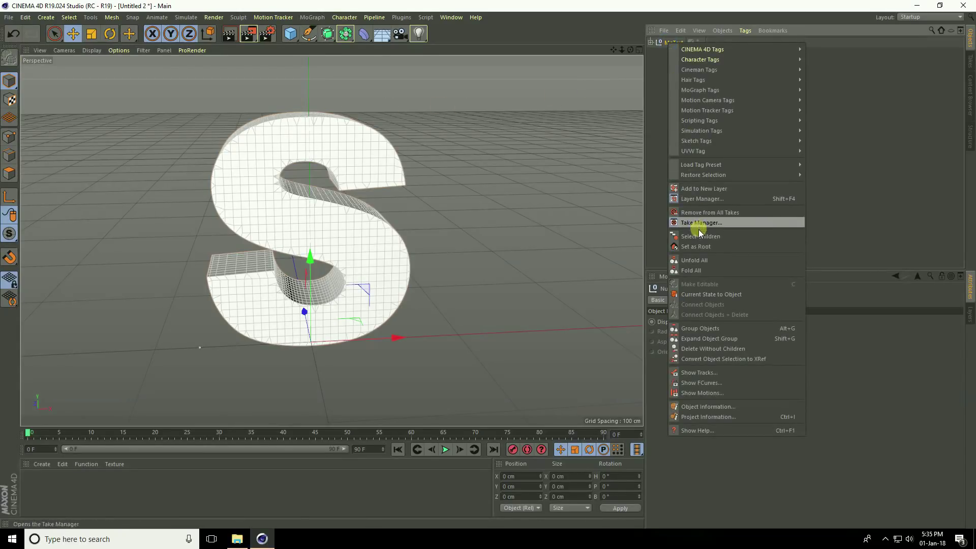
left_click(715, 234)
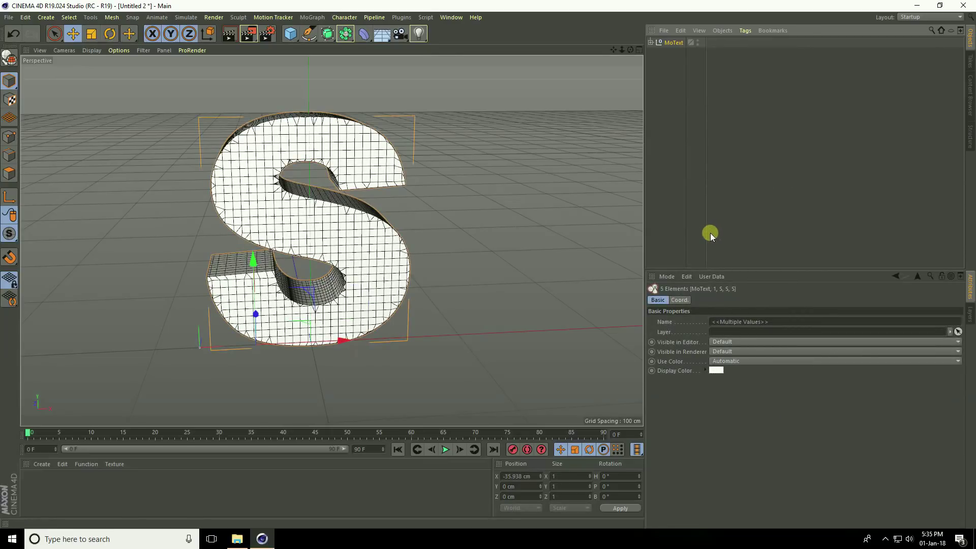
right_click(670, 45)
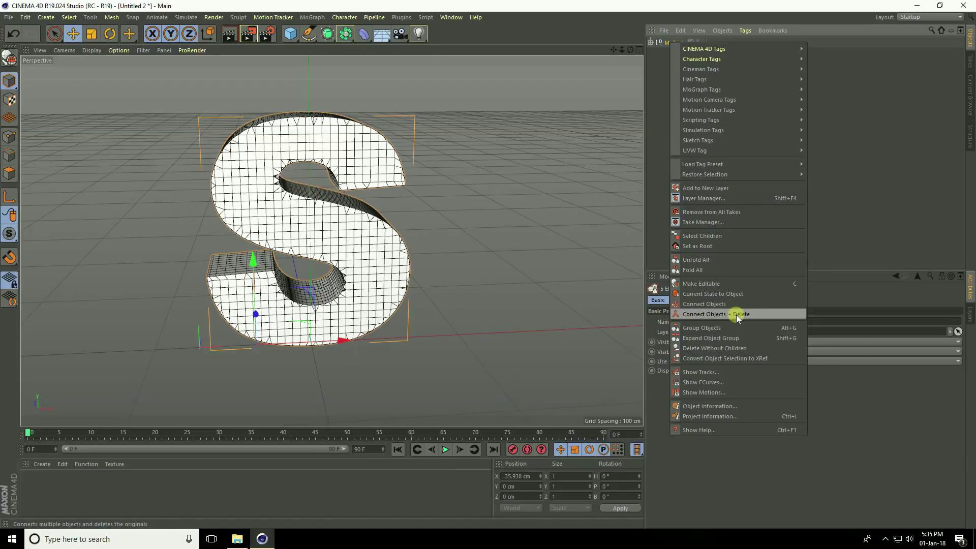
left_click(755, 313)
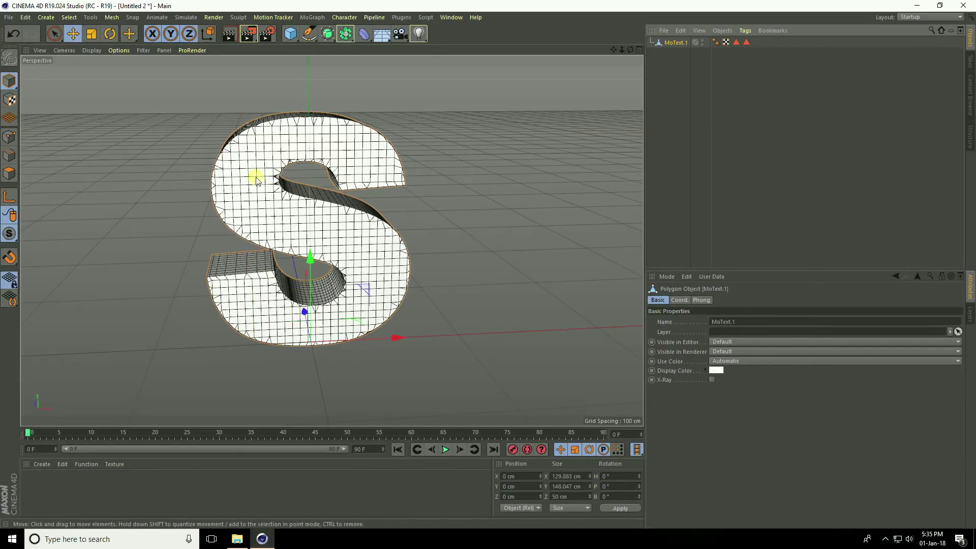
In edge mode, create a vertex map on the merged letter with a weight value of 0%.
left_click(12, 155)
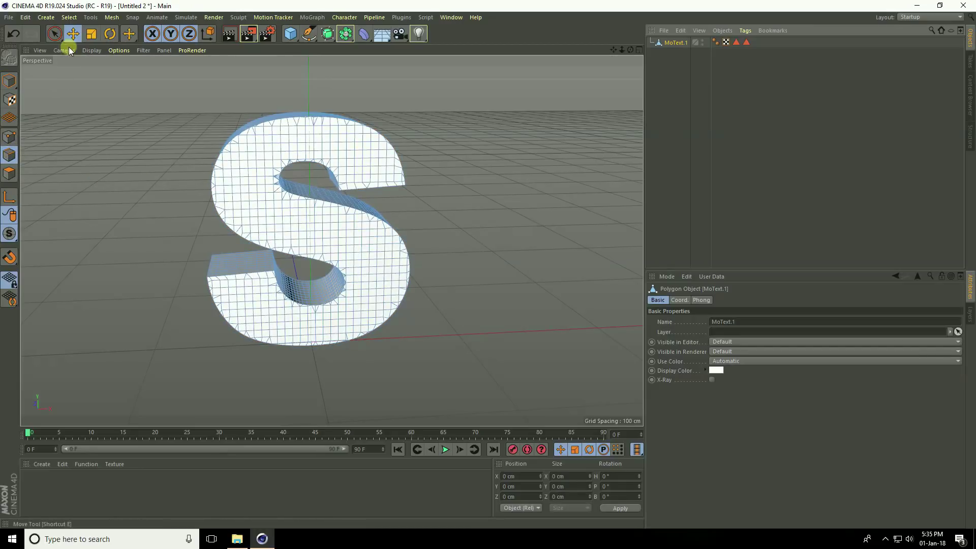
left_click(69, 18)
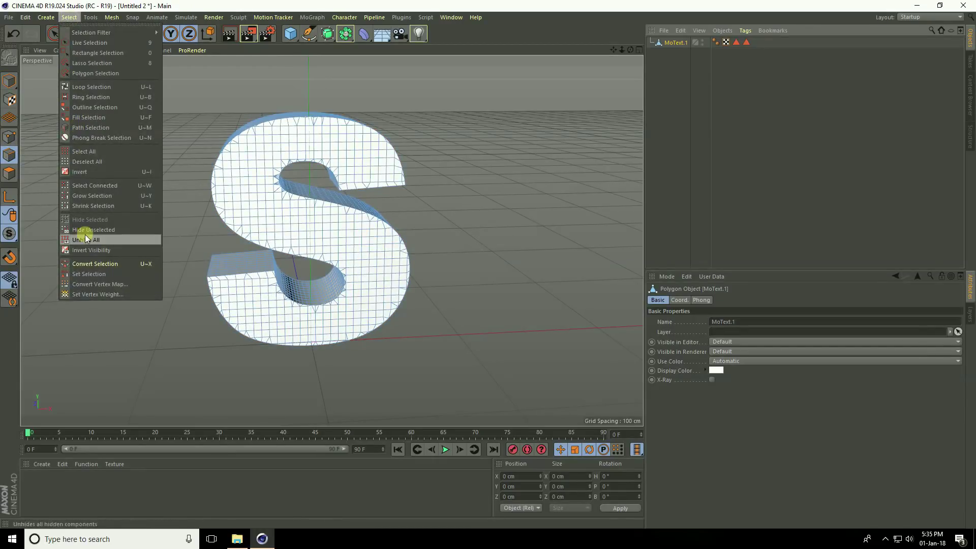
left_click(124, 294)
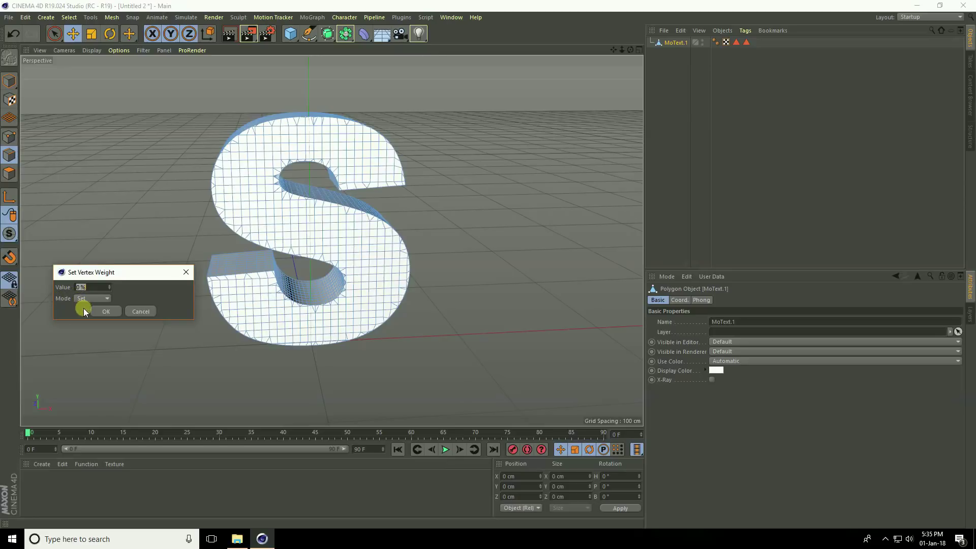
left_click(106, 311)
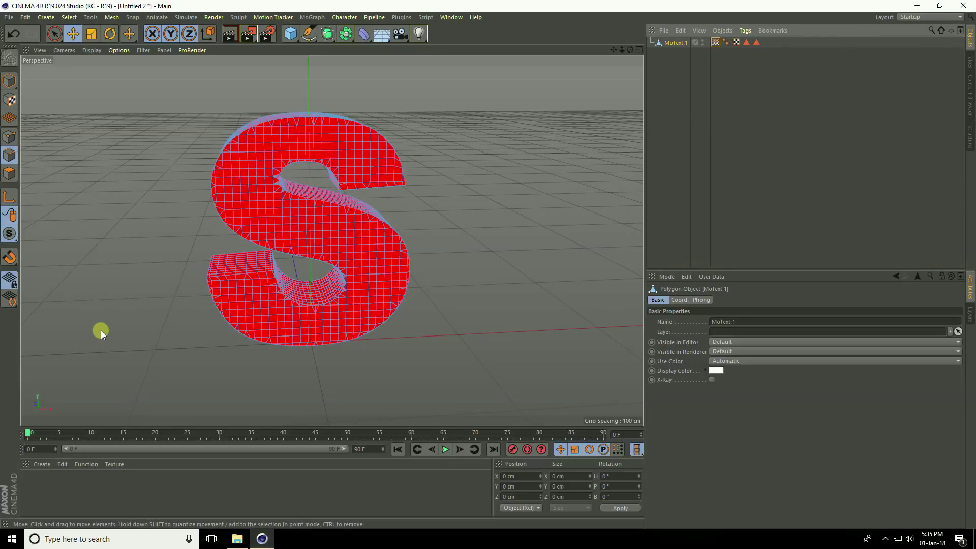
Open the vertex map for painting and set the Paint Tool radius to 20.
double_click(715, 44)
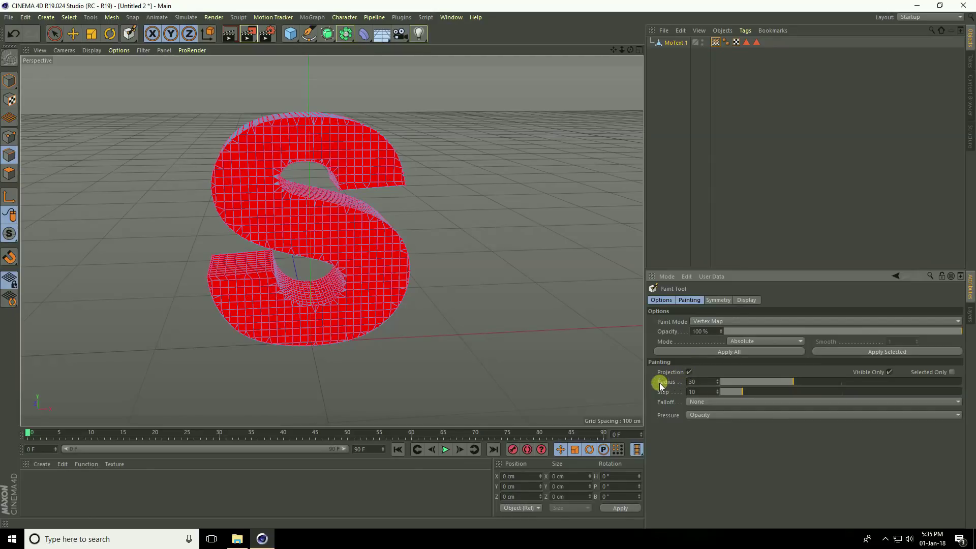
left_click(703, 381)
type("20")
key("Return")
Paint full vertex weight in patches along the front of the S, around its upper outer curve, upper tip and upper inner opening.
mouse_move(323, 87)
left_mouse_down("alt")
mouse_move(340, 87)
mouse_move(345, 159)
mouse_move(266, 178)
left_mouse_up("alt")
mouse_move(376, 146)
left_mouse_down()
mouse_move(419, 235)
mouse_move(406, 241)
mouse_move(363, 222)
mouse_move(436, 203)
mouse_move(370, 170)
mouse_move(396, 210)
mouse_move(374, 218)
mouse_move(322, 192)
left_mouse_up()
mouse_move(223, 152)
left_mouse_down()
mouse_move(173, 193)
mouse_move(181, 179)
mouse_move(155, 223)
mouse_move(163, 207)
mouse_move(163, 282)
mouse_move(162, 248)
mouse_move(203, 305)
left_mouse_up()
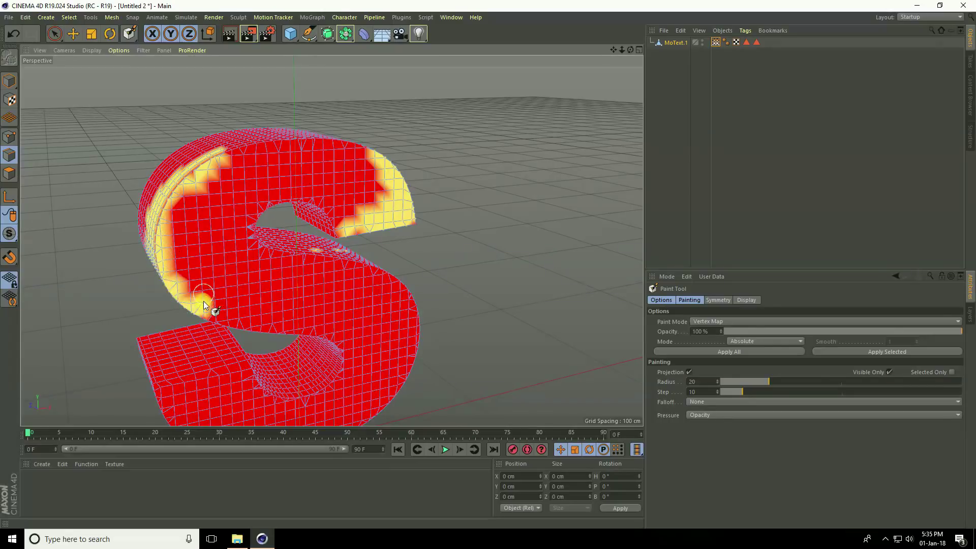
mouse_move(275, 200)
left_mouse_down()
mouse_move(266, 246)
mouse_move(275, 246)
mouse_move(192, 261)
left_mouse_up()
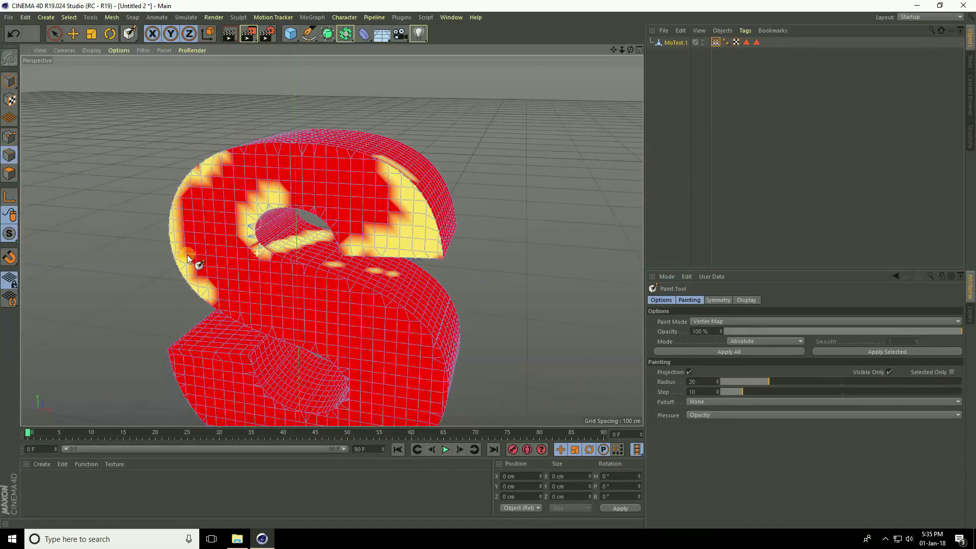
mouse_move(268, 215)
left_mouse_down()
mouse_move(257, 244)
mouse_move(391, 305)
left_mouse_up()
mouse_move(295, 264)
left_mouse_down("alt")
mouse_move(361, 188)
mouse_move(314, 164)
mouse_move(298, 181)
mouse_move(436, 175)
mouse_move(391, 138)
left_mouse_up("alt")
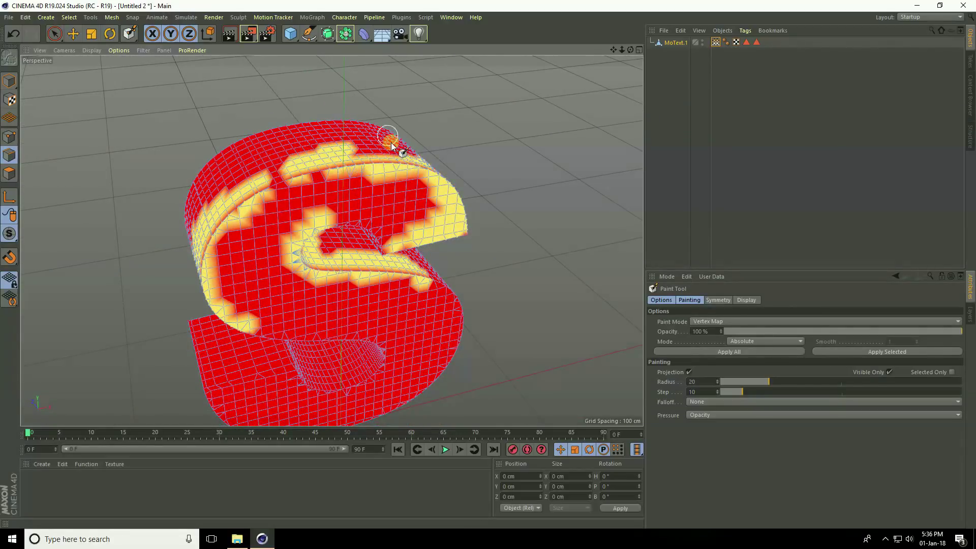
Paint full vertex weight in irregular patches around the sides and back of the S, along its outer curves and inner openings.
right_click_drag(392, 137, 286, 158, "alt")
mouse_move(286, 158)
left_mouse_down("alt")
mouse_move(375, 148)
mouse_move(285, 160)
mouse_move(337, 191)
mouse_move(227, 201)
left_mouse_up("alt")
right_click_drag(227, 202, 387, 165, "alt")
mouse_move(269, 153)
left_mouse_down()
mouse_move(257, 161)
mouse_move(275, 246)
mouse_move(342, 254)
mouse_move(288, 245)
mouse_move(401, 281)
mouse_move(395, 315)
mouse_move(370, 334)
mouse_move(279, 338)
left_mouse_up()
mouse_move(274, 292)
left_mouse_down()
mouse_move(239, 305)
mouse_move(251, 331)
mouse_move(246, 322)
mouse_move(273, 329)
mouse_move(227, 318)
mouse_move(235, 283)
mouse_move(252, 297)
mouse_move(232, 338)
mouse_move(131, 312)
mouse_move(131, 325)
left_mouse_up()
mouse_move(420, 328)
left_mouse_down()
mouse_move(443, 305)
mouse_move(442, 398)
mouse_move(453, 340)
mouse_move(331, 349)
mouse_move(213, 268)
mouse_move(544, 318)
mouse_move(601, 316)
mouse_move(523, 321)
mouse_move(283, 266)
mouse_move(368, 325)
mouse_move(504, 337)
mouse_move(584, 316)
left_mouse_up()
mouse_move(331, 265)
left_mouse_down()
mouse_move(276, 288)
mouse_move(281, 281)
mouse_move(283, 355)
mouse_move(303, 259)
mouse_move(336, 251)
left_mouse_up()
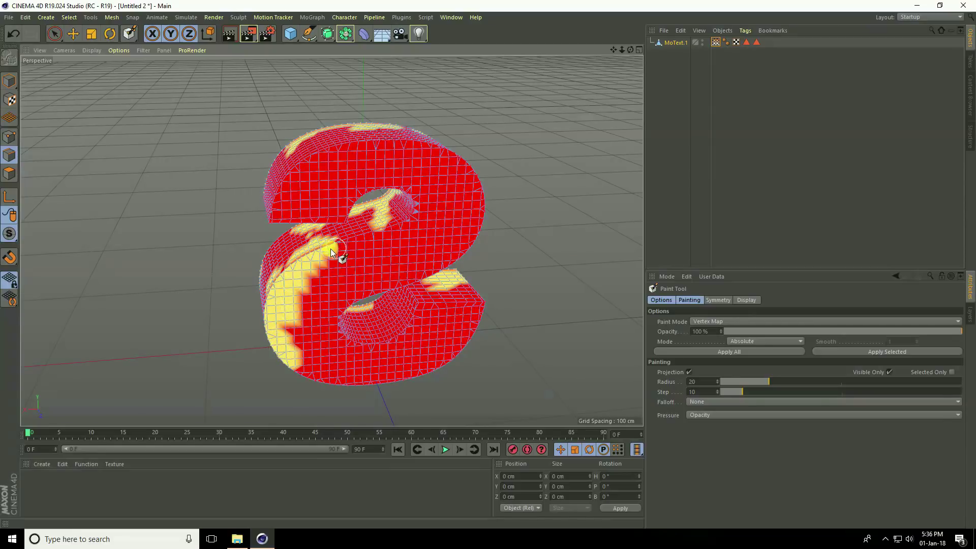
mouse_move(420, 159)
left_mouse_down()
mouse_move(471, 187)
mouse_move(464, 234)
mouse_move(365, 288)
mouse_move(314, 347)
mouse_move(362, 353)
mouse_move(356, 336)
mouse_move(395, 339)
mouse_move(411, 314)
mouse_move(403, 342)
left_mouse_up()
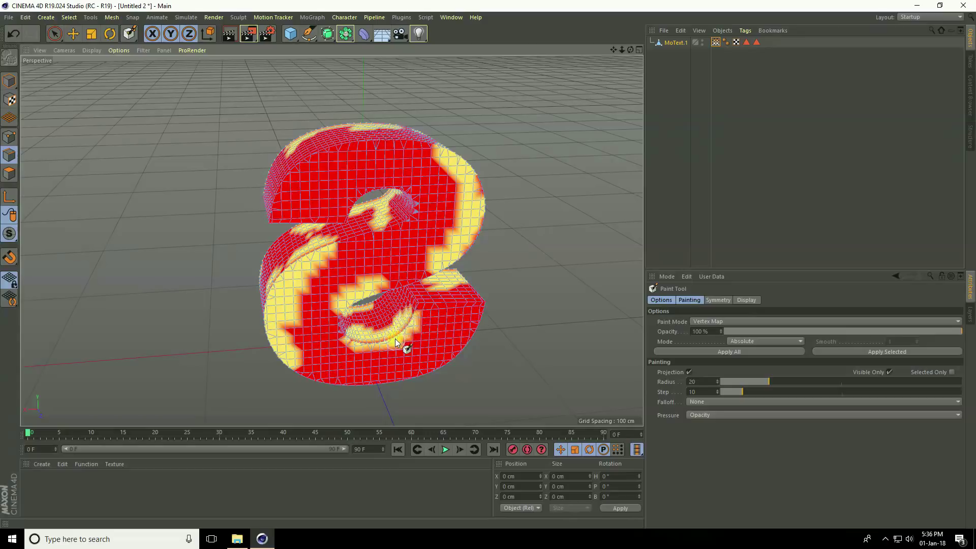
Paint full vertex weight along the bottom edge of the S's front and at the inner corner of its lower tip.
mouse_move(338, 398)
left_mouse_down("alt")
mouse_move(356, 358)
mouse_move(547, 335)
mouse_move(435, 229)
mouse_move(375, 342)
left_mouse_up("alt")
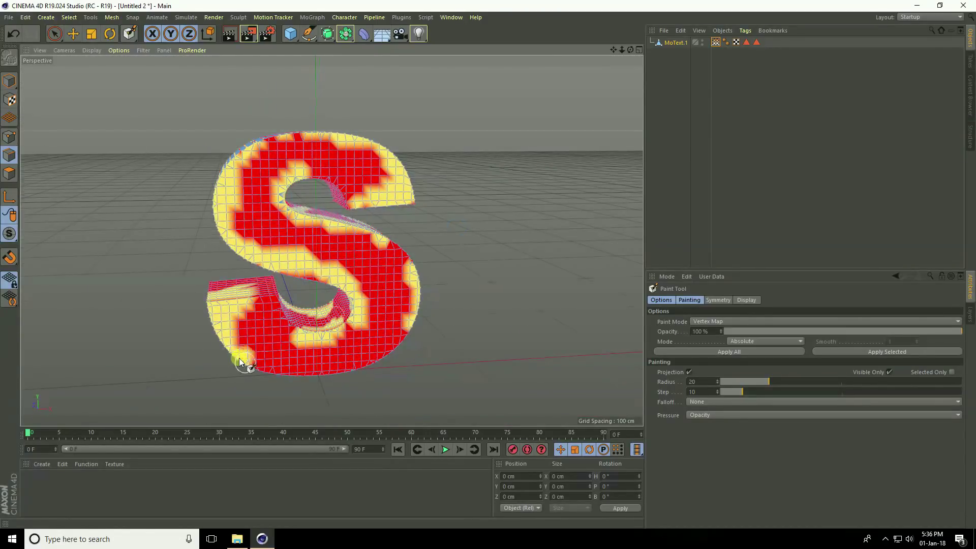
left_click_drag(246, 363, 315, 374)
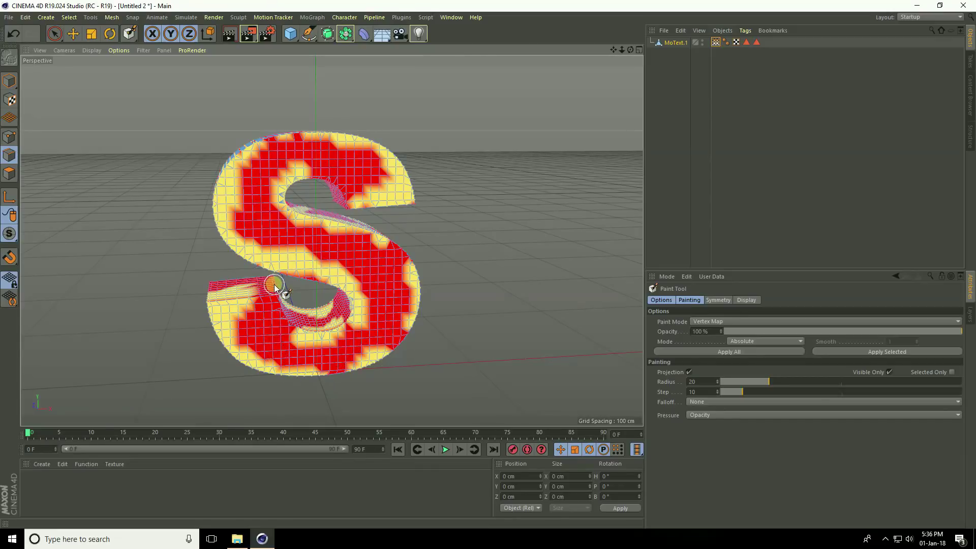
mouse_move(311, 296)
left_mouse_down("alt")
mouse_move(342, 227)
mouse_move(464, 224)
mouse_move(268, 222)
left_mouse_up("alt")
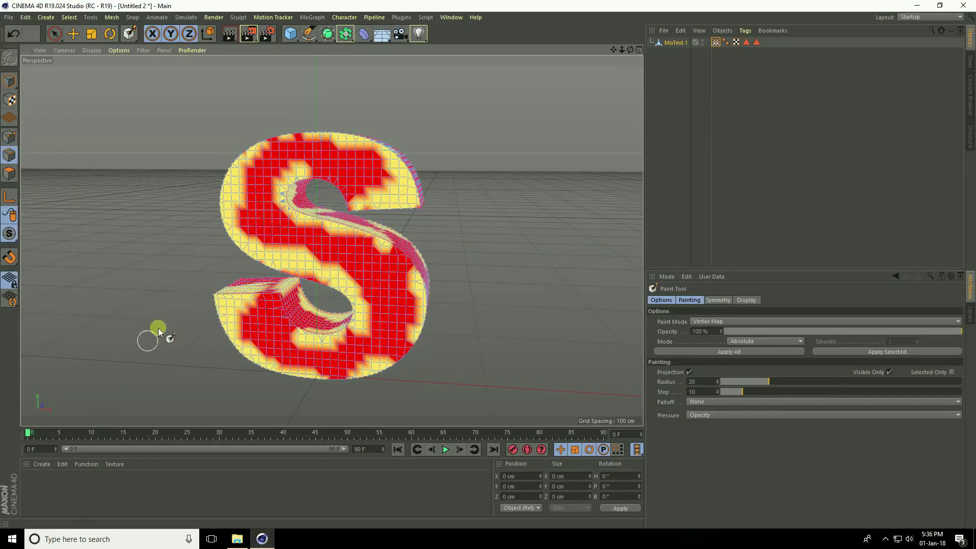
Create a new material and open it in the Material Editor.
left_click(36, 464)
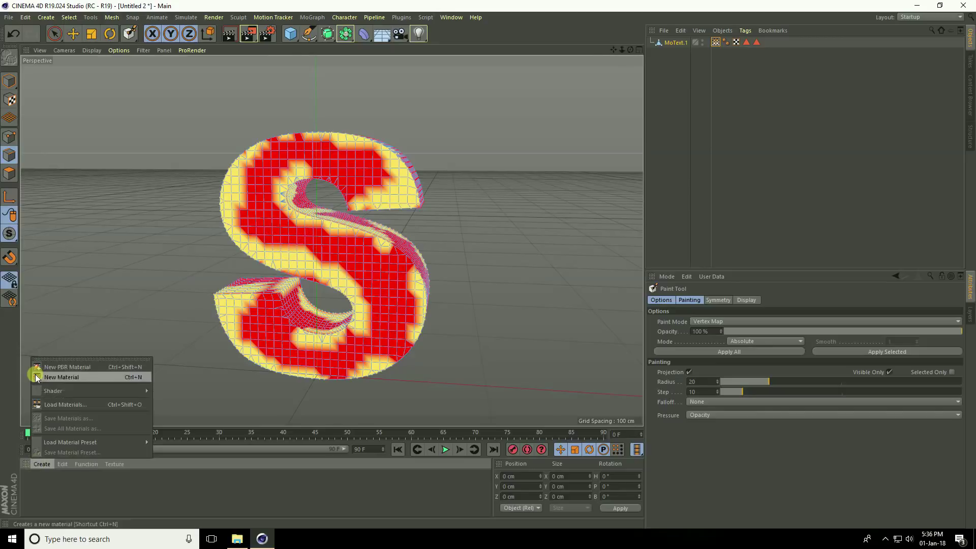
left_click(105, 374)
left_click(30, 480)
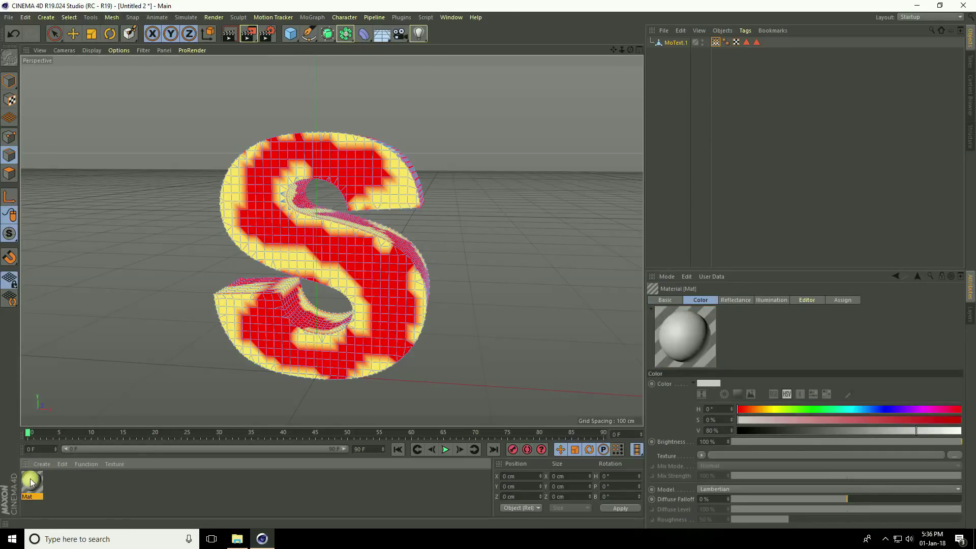
double_click(29, 483)
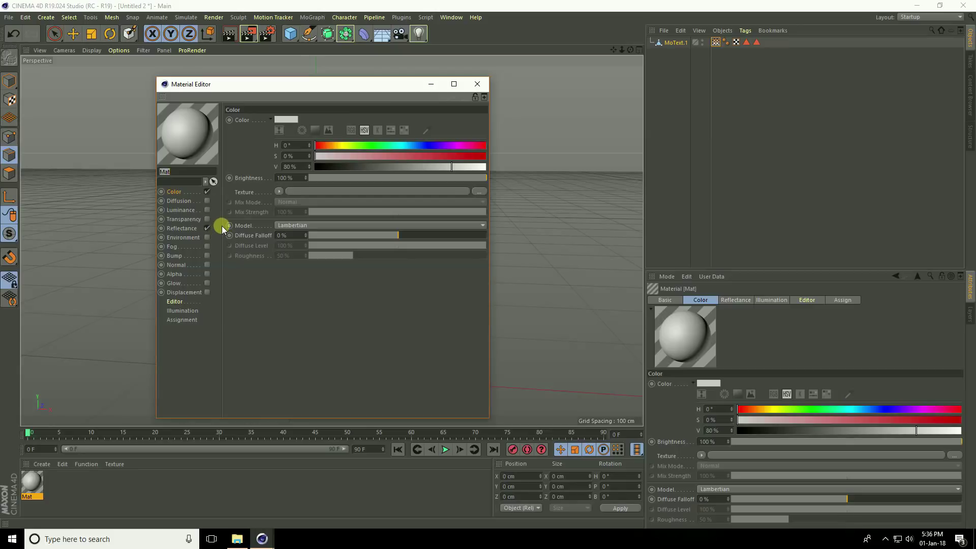
Switch to File Explorer, examine the grunge, metal and warehouse images in the Matel Texture folder, and return to Cinema 4D.
left_click(236, 537)
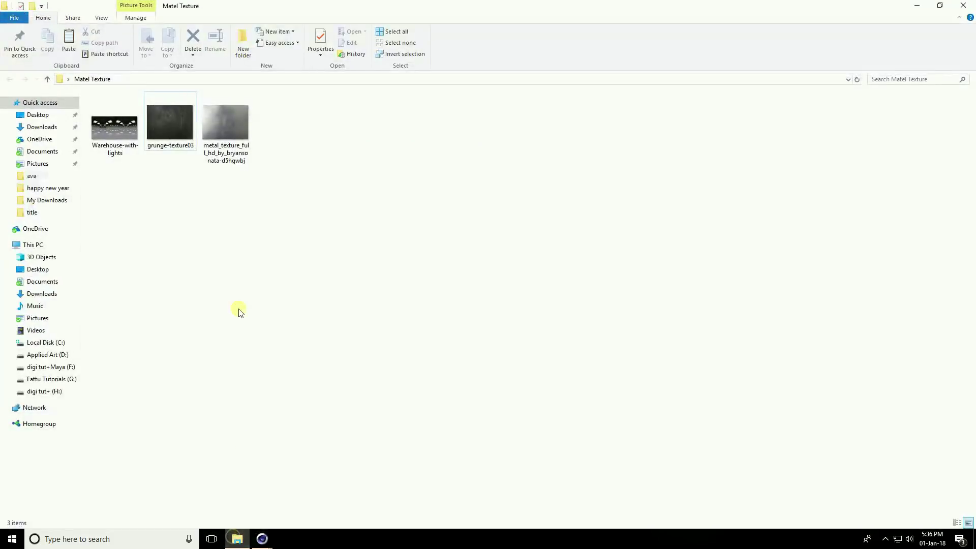
left_click(220, 141)
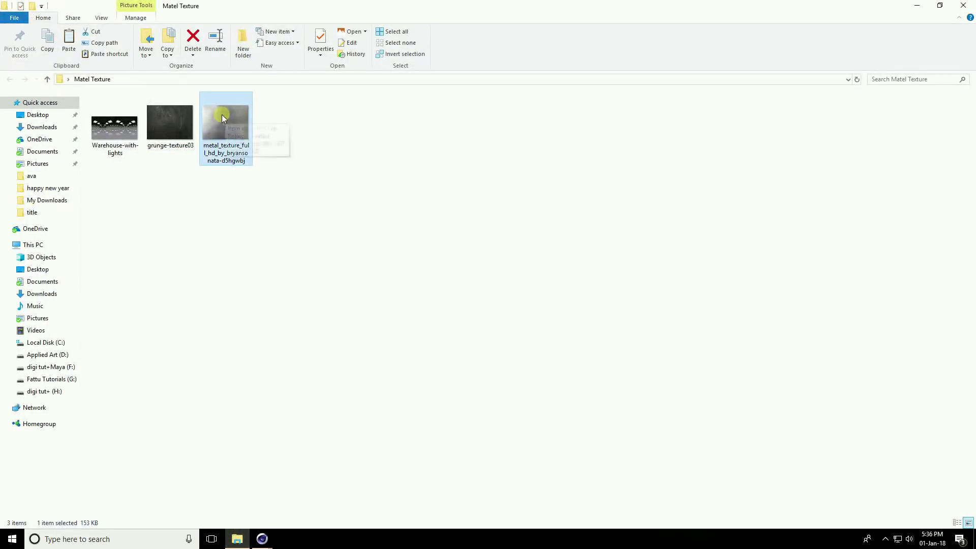
left_click(168, 127)
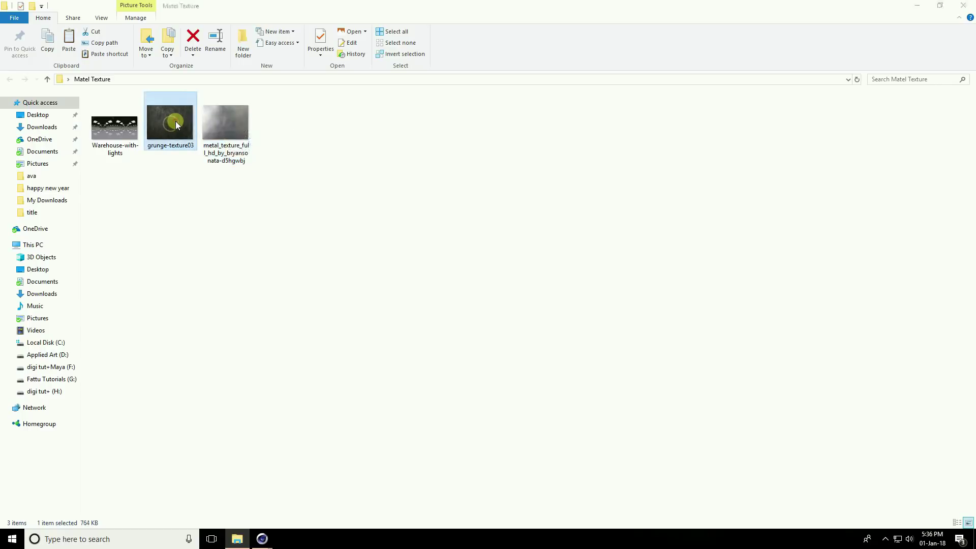
double_click(176, 122)
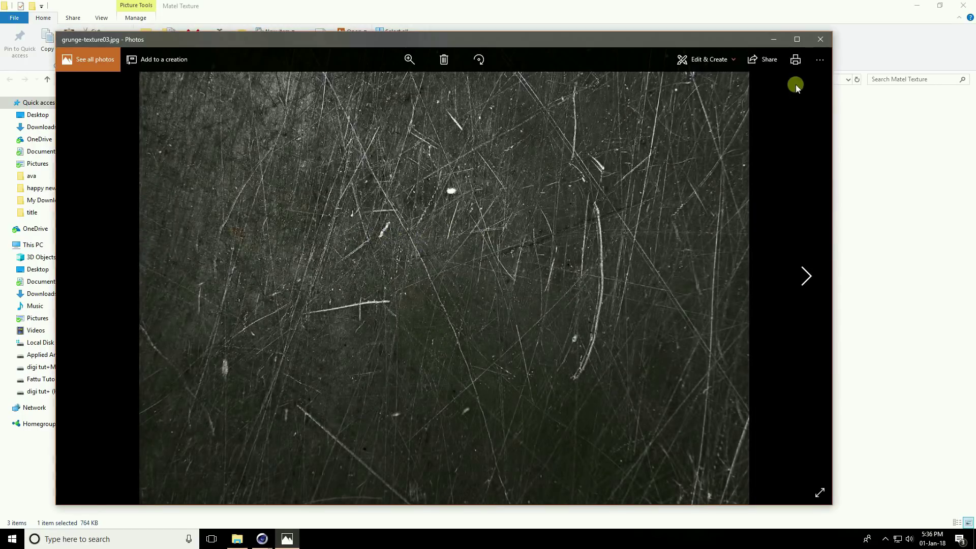
left_click(820, 40)
left_click(224, 142)
left_click(186, 140)
double_click(108, 133)
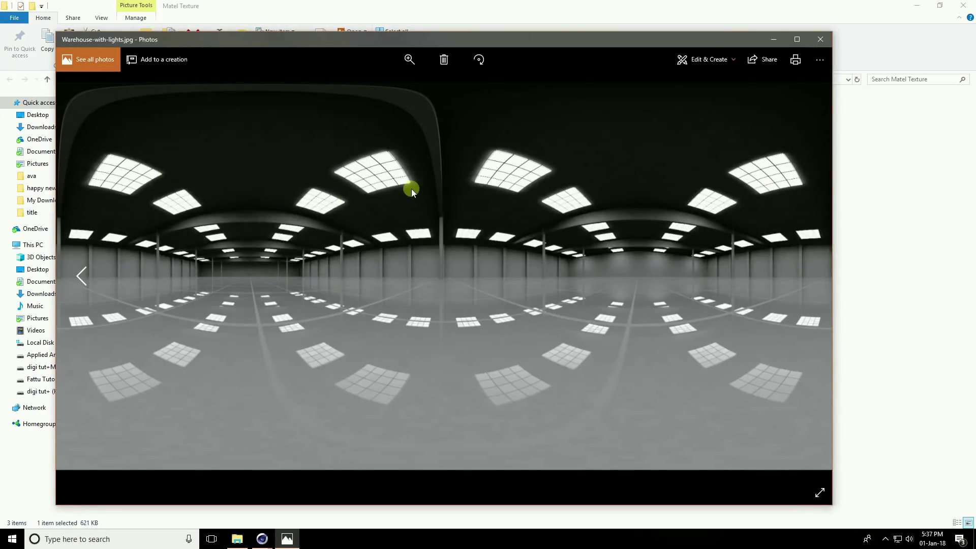
left_click(820, 39)
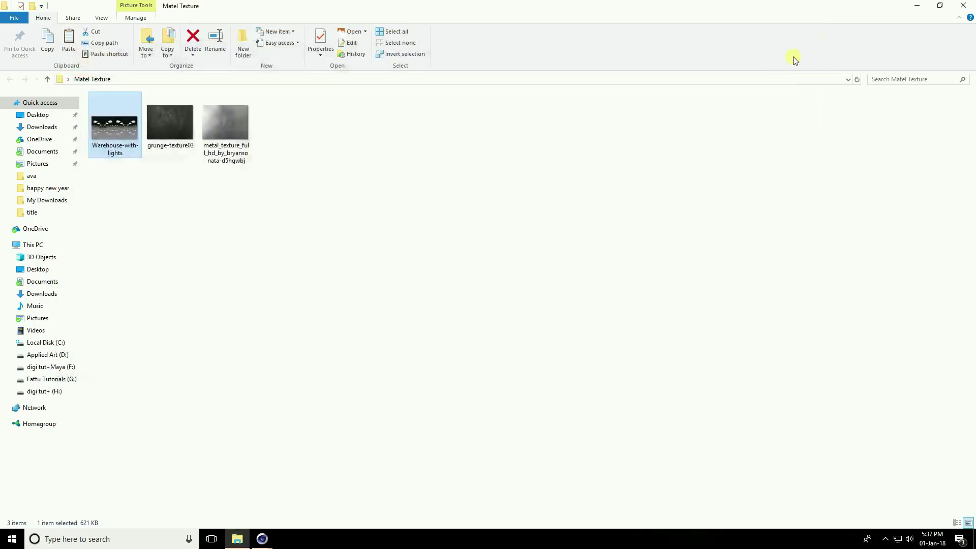
left_click(262, 538)
left_click(305, 488)
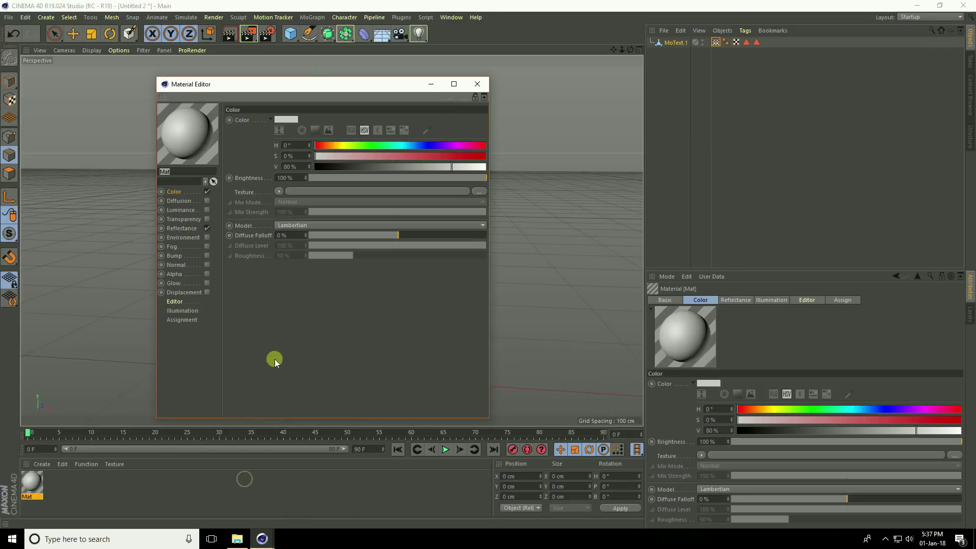
Load metal_texture_full_hd_by_bryansonata-d5hgwbj as the material's color texture without copying it to the project location.
left_click(481, 194)
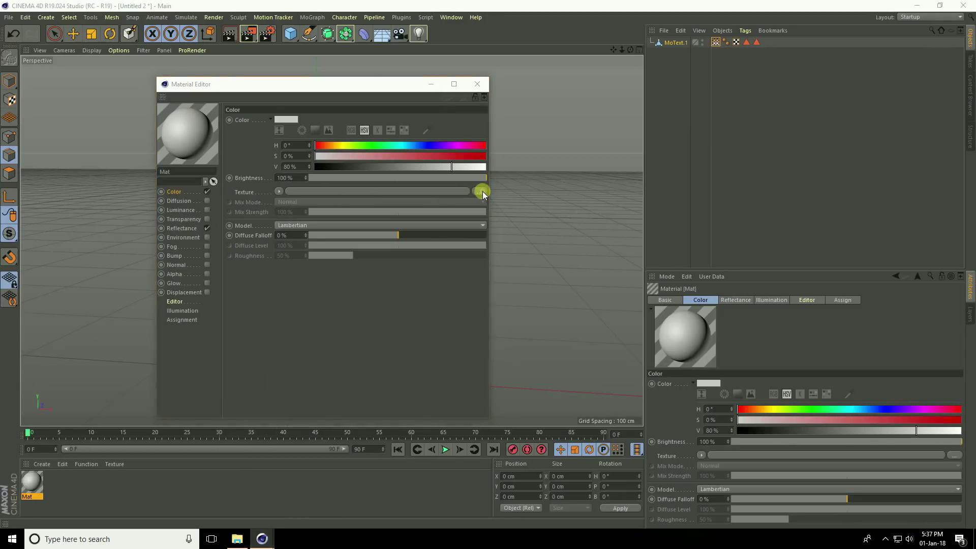
left_click(329, 172)
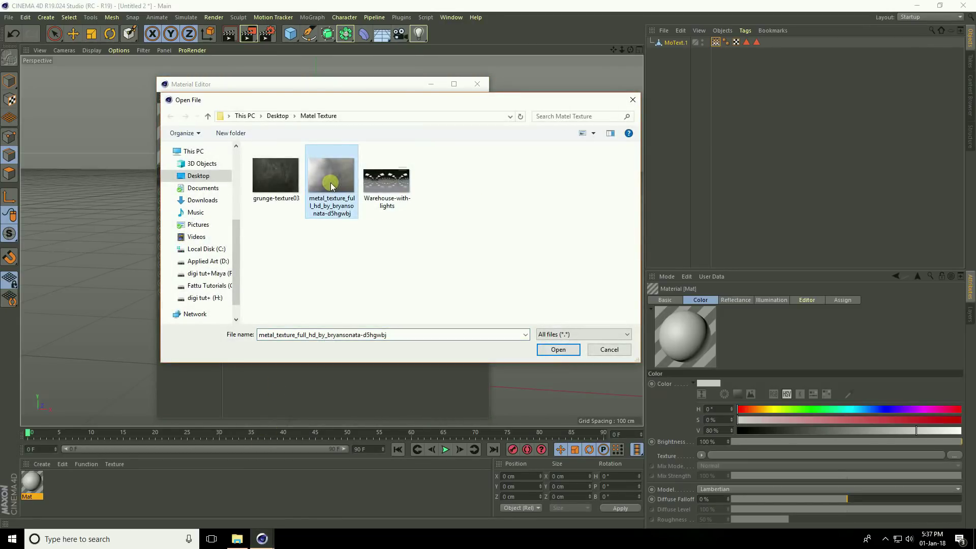
left_click(565, 353)
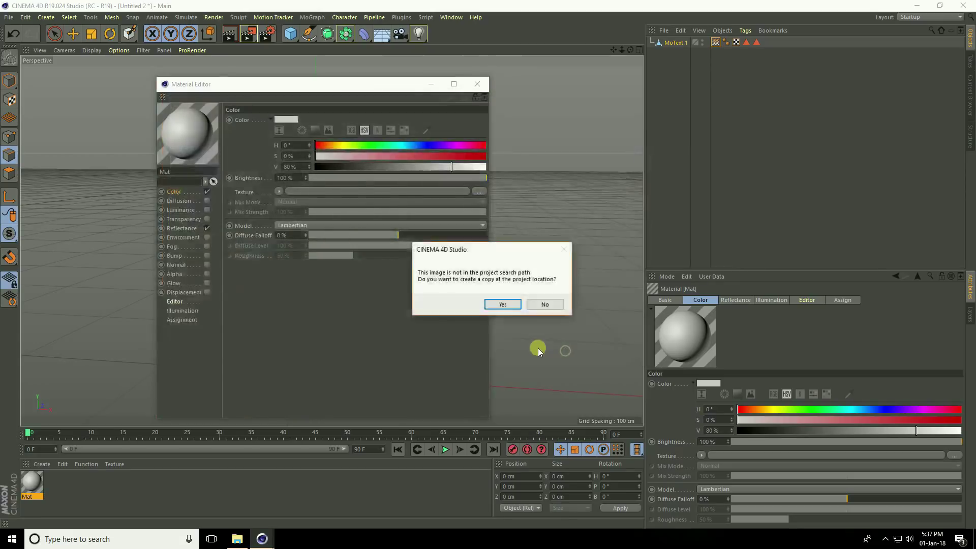
left_click(540, 304)
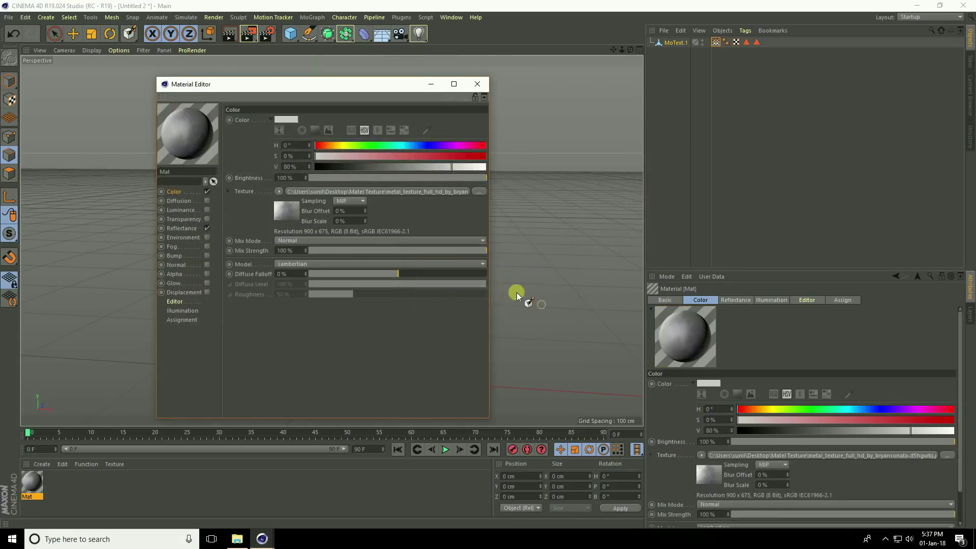
Add a Reflection (Legacy) layer to the material's reflectance and set its layer color brightness to 30%.
left_click(189, 230)
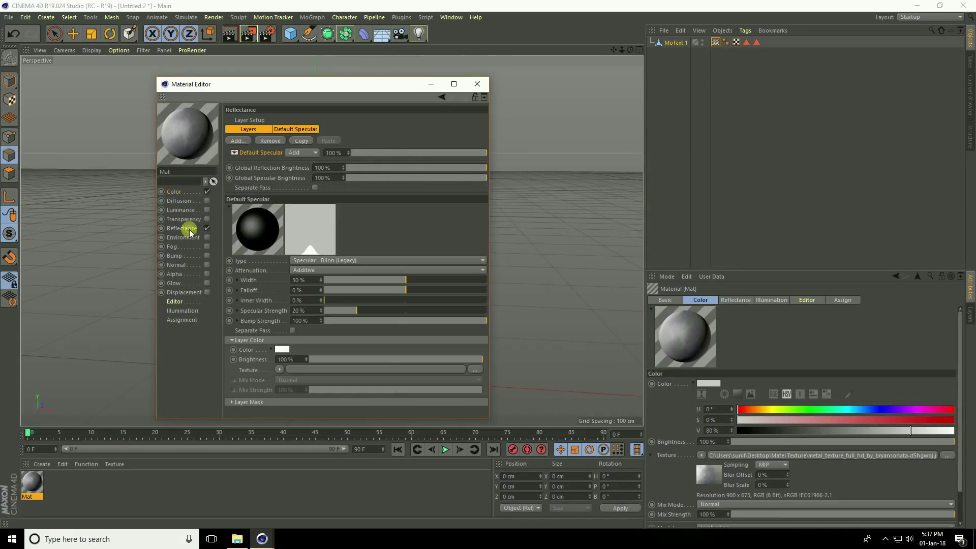
left_click(239, 141)
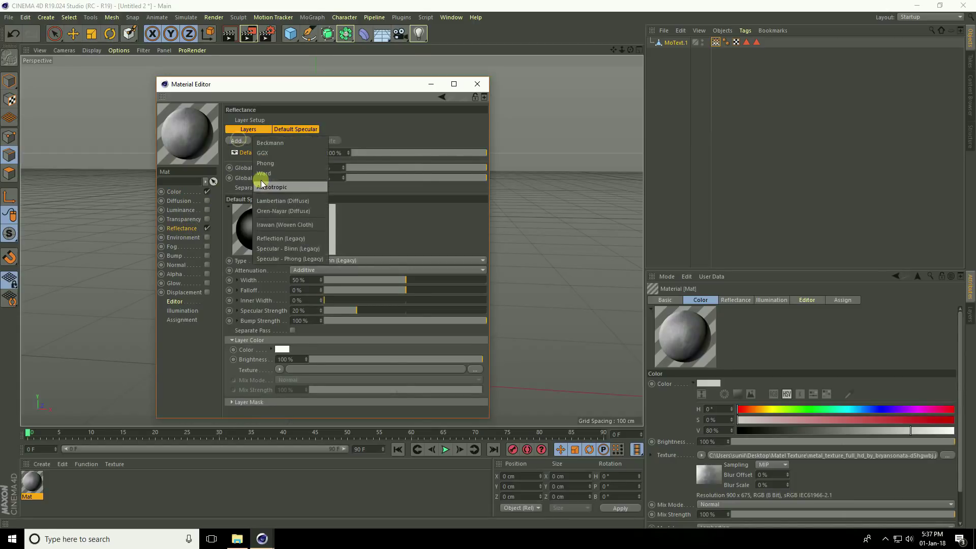
left_click(304, 239)
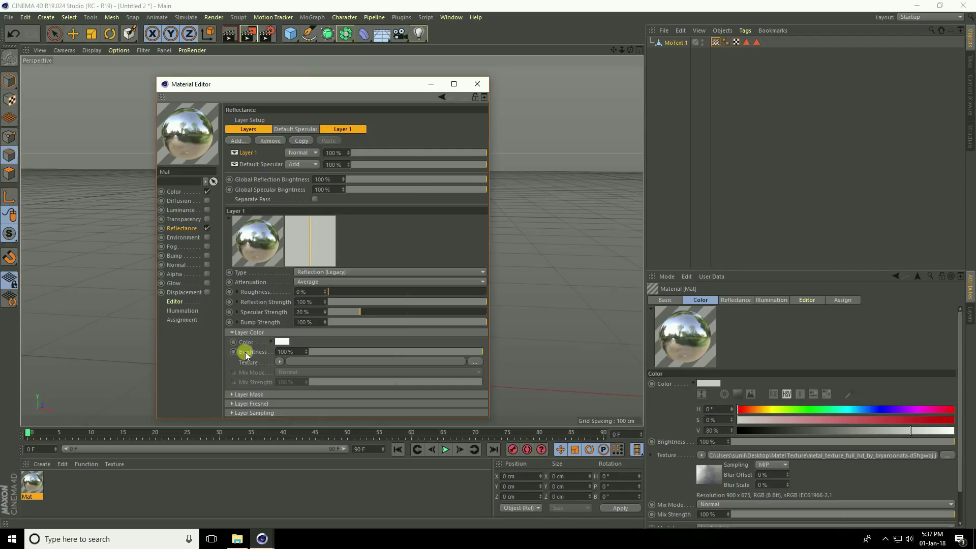
left_click(299, 352)
type("30")
key("Return")
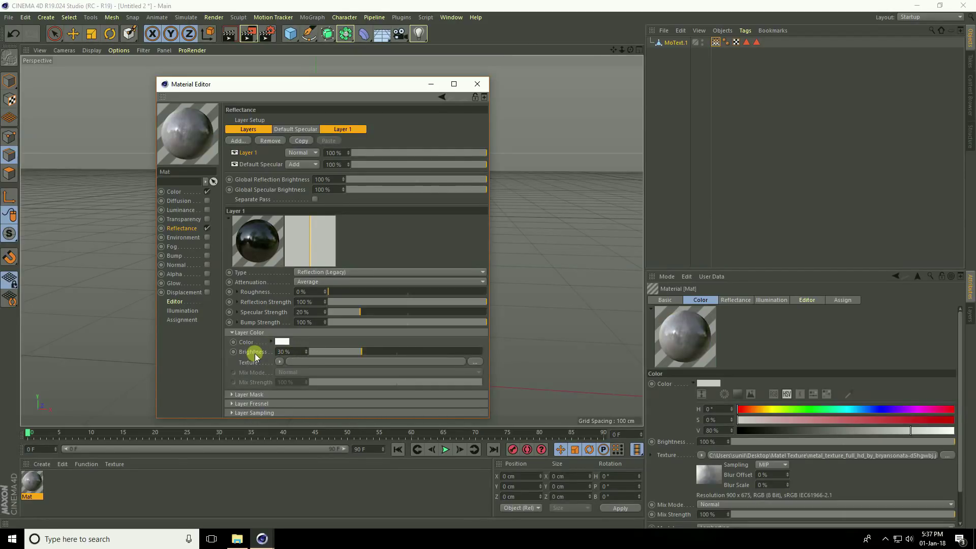
Enable the Bump channel and load the same metal texture image into it without copying it to the project location.
left_click(207, 256)
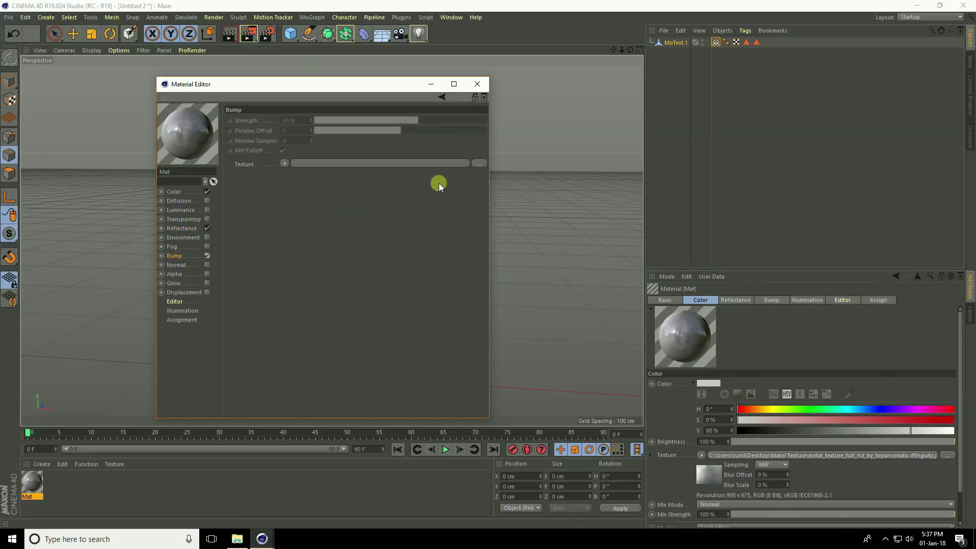
left_click(483, 164)
left_click(336, 173)
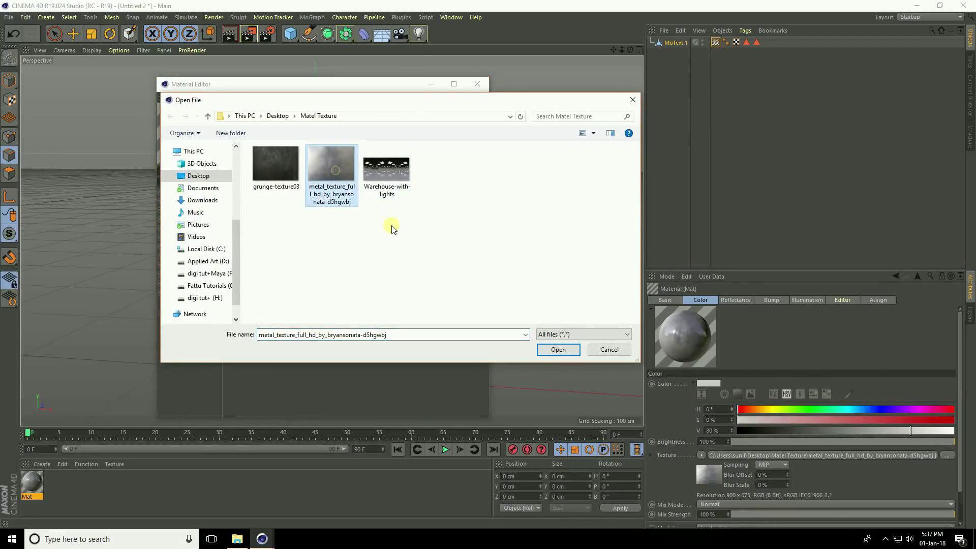
left_click(542, 350)
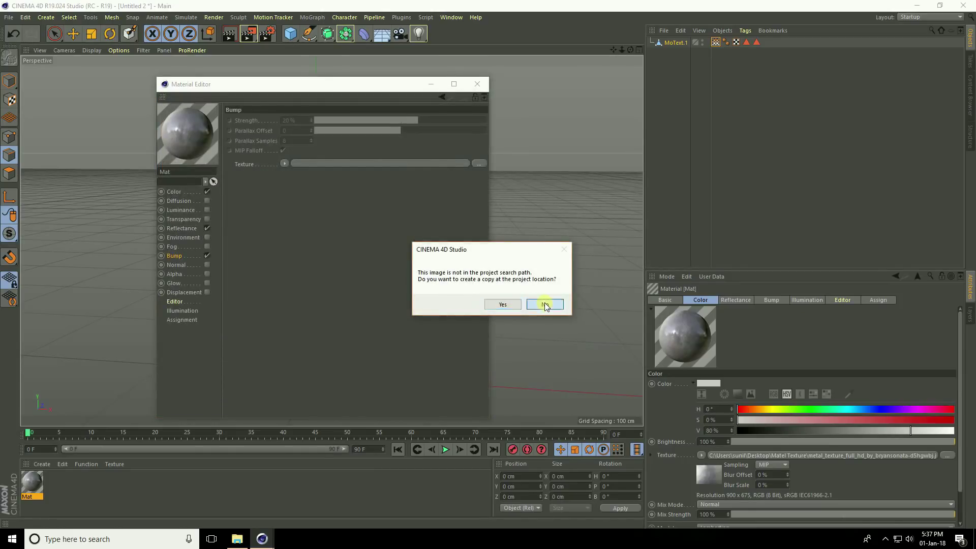
left_click(544, 303)
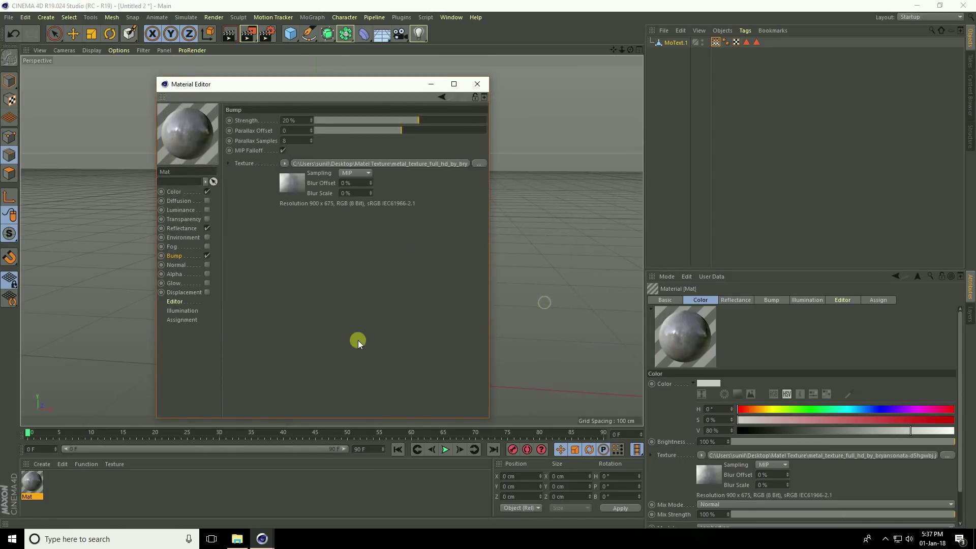
Apply the metal material to the letter S and set its texture tag to Cubic projection with Seamless enabled.
left_click(477, 84)
left_click_drag(31, 477, 675, 45)
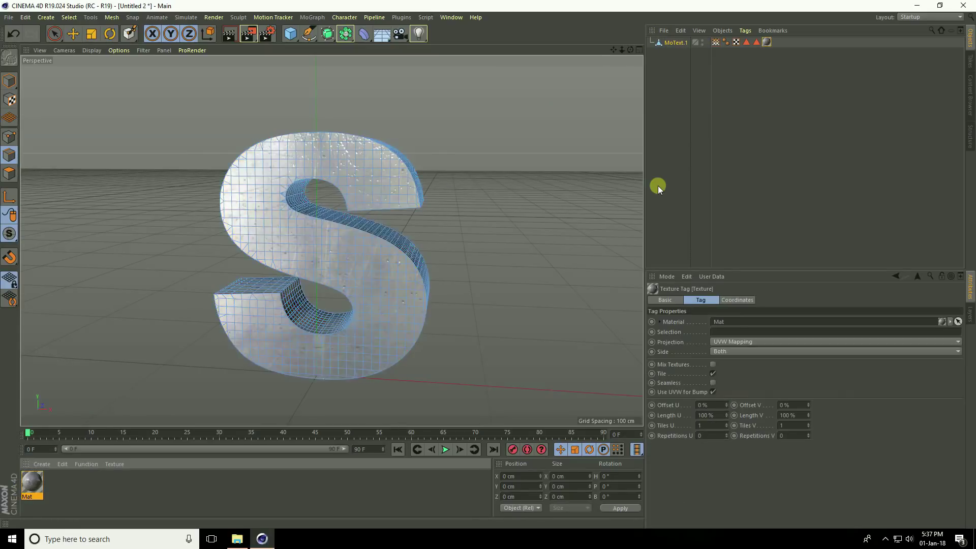
left_click(766, 42)
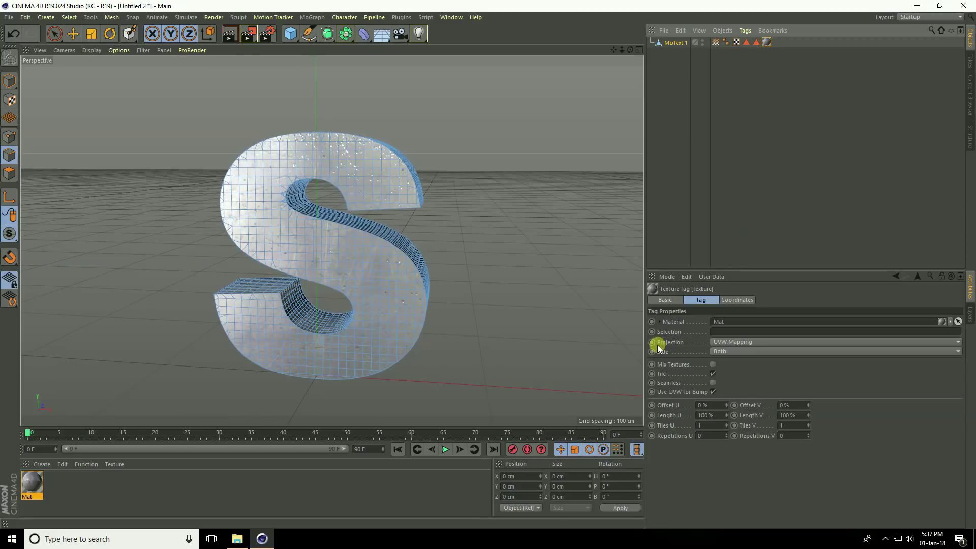
left_click(723, 343)
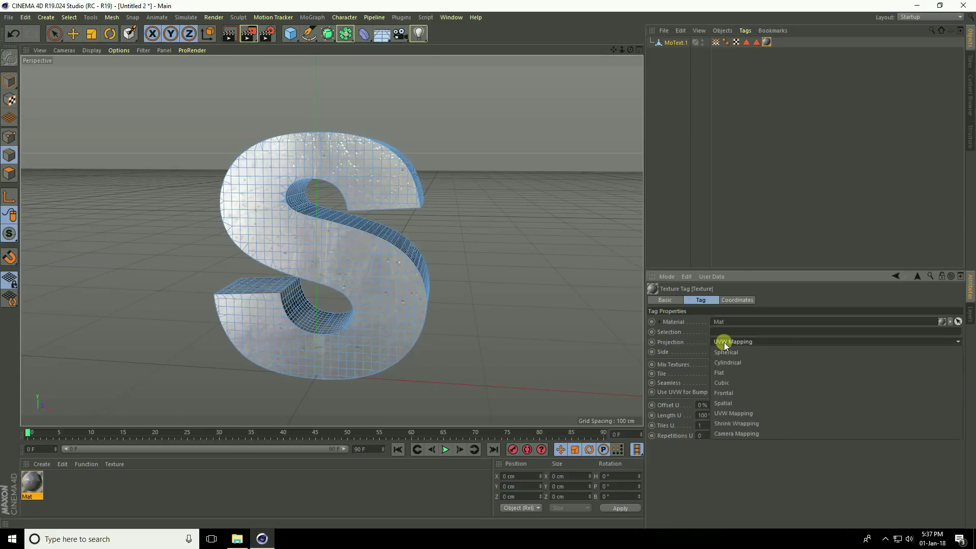
left_click(724, 382)
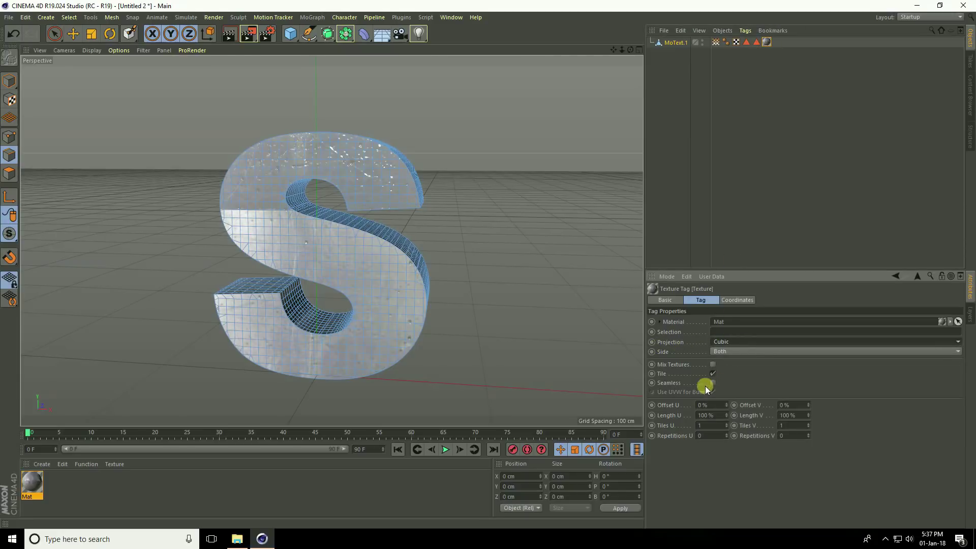
left_click(714, 382)
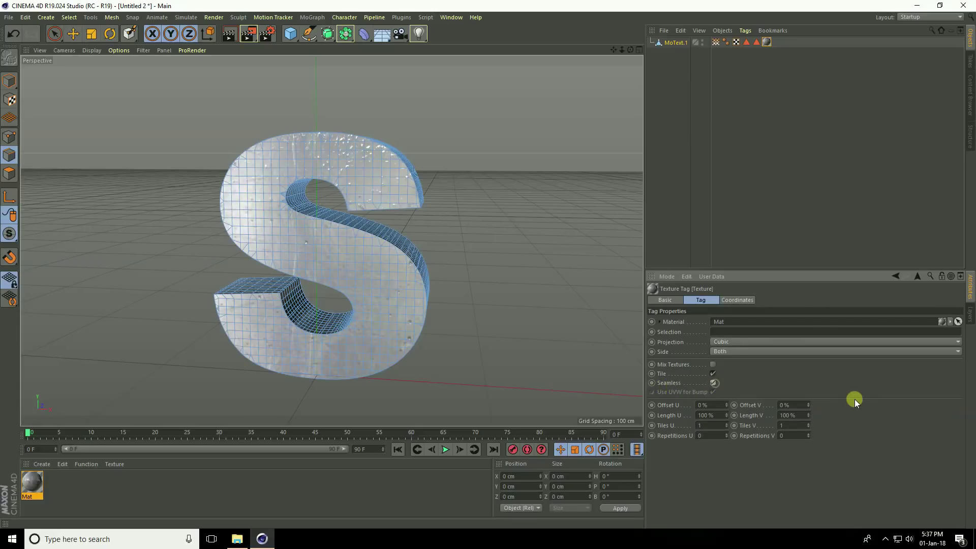
mouse_move(479, 312)
left_mouse_down("alt")
mouse_move(611, 310)
mouse_move(498, 307)
mouse_move(533, 308)
mouse_move(492, 324)
left_mouse_up("alt")
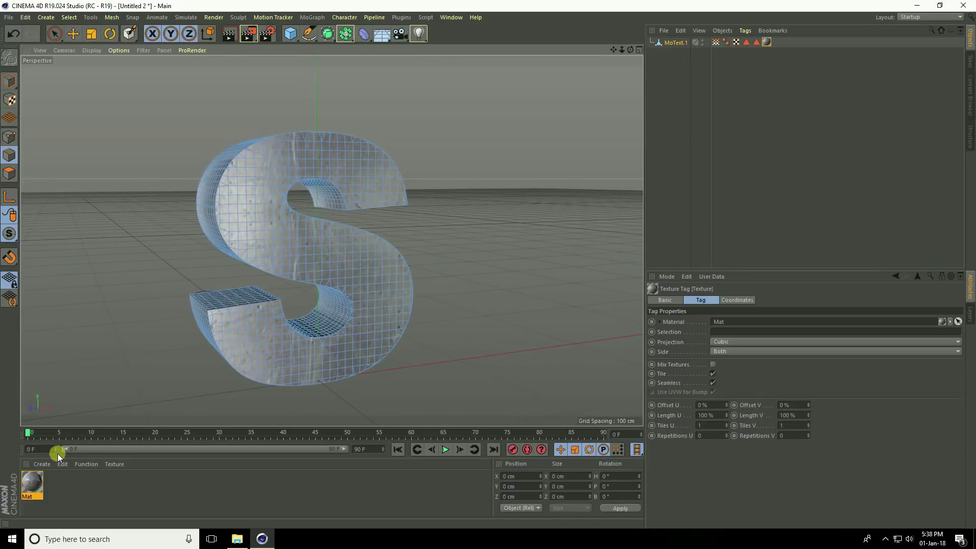
Create a second new material alongside the metal one.
left_click(35, 466)
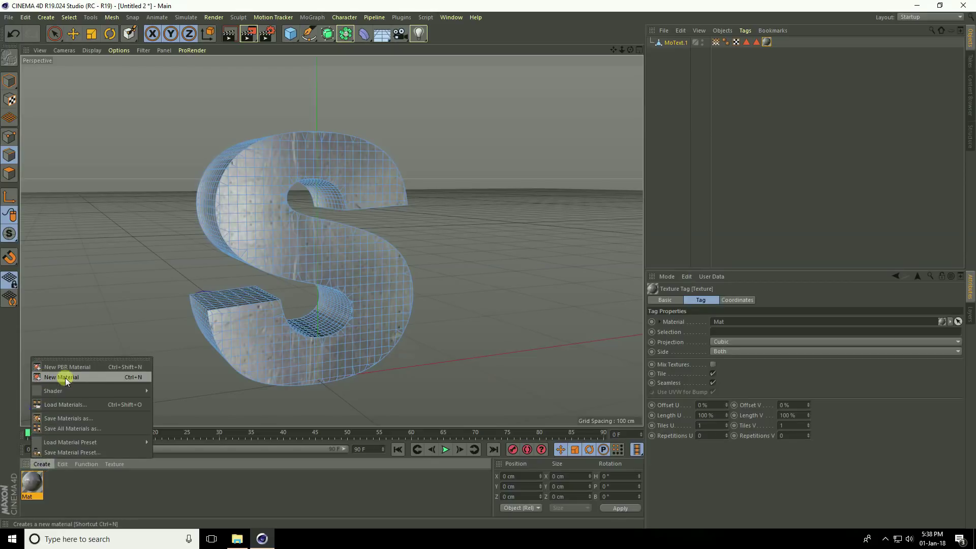
left_click(82, 379)
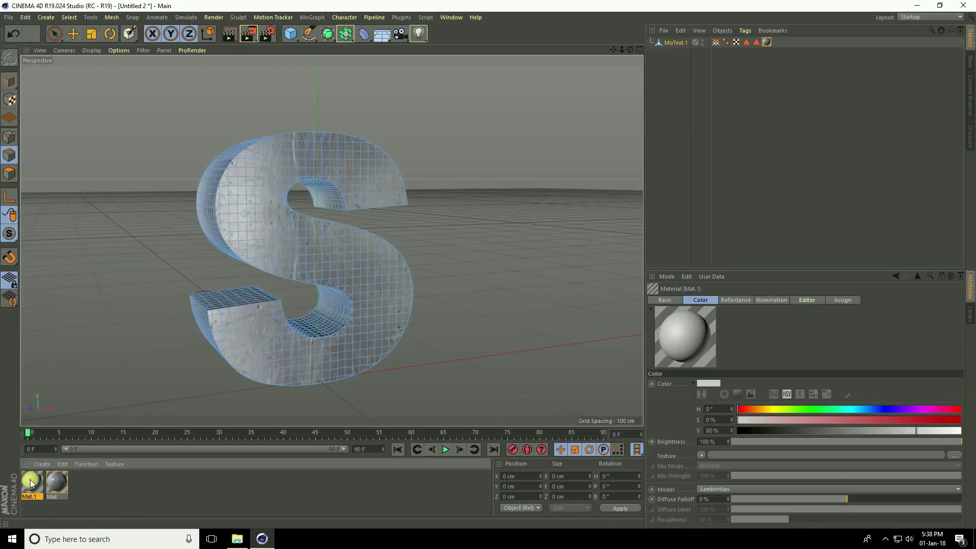
Load the grunge-texture03 image into the second material's Color channel without copying it to the project location.
double_click(30, 482)
left_click(169, 176)
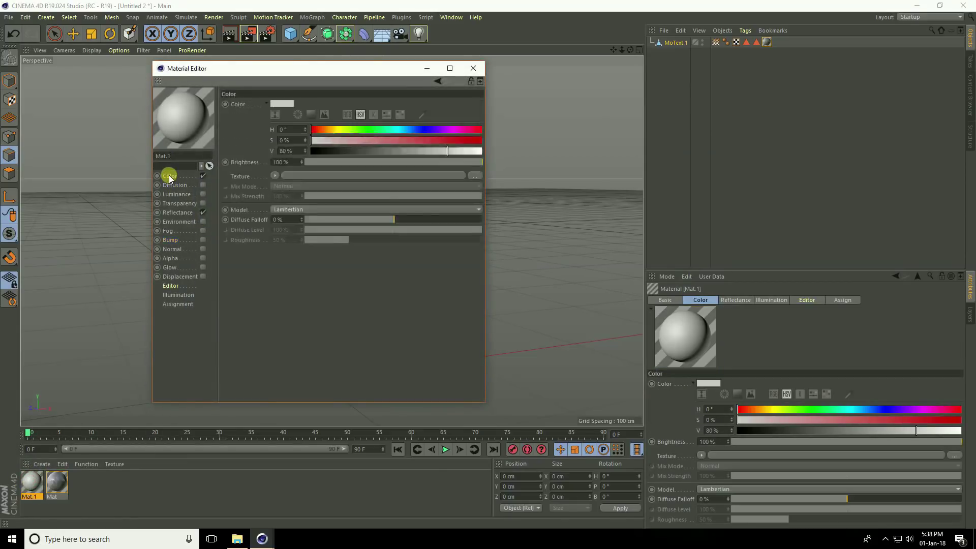
left_click(475, 175)
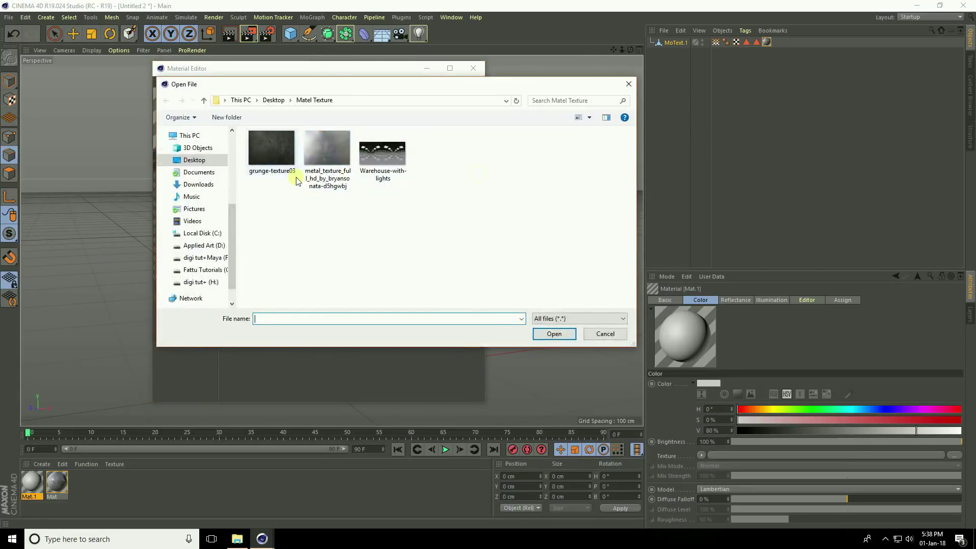
left_click(281, 151)
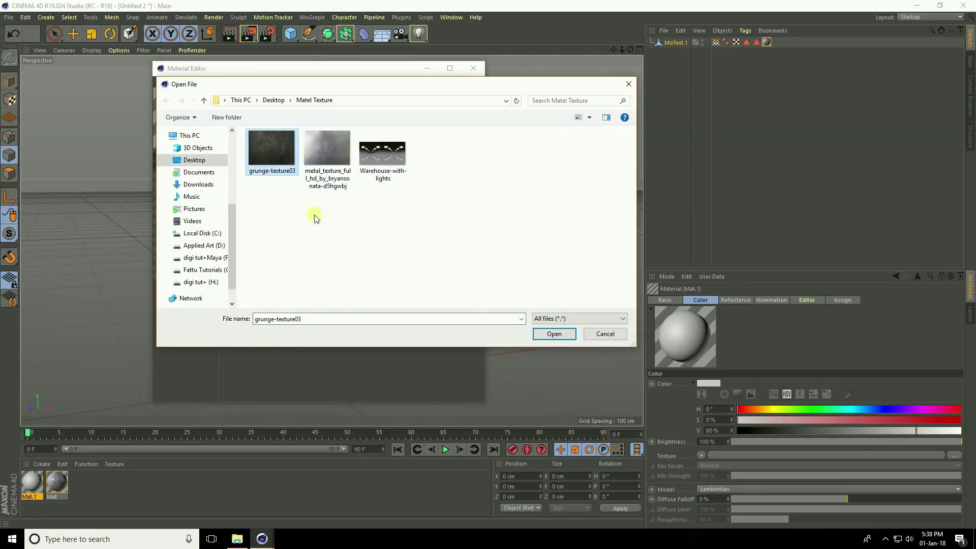
left_click(560, 337)
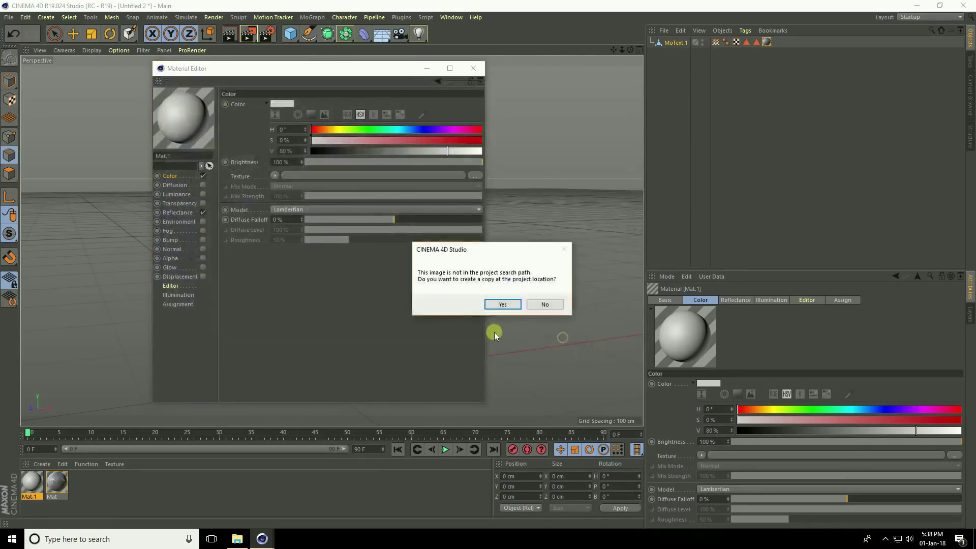
left_click(550, 307)
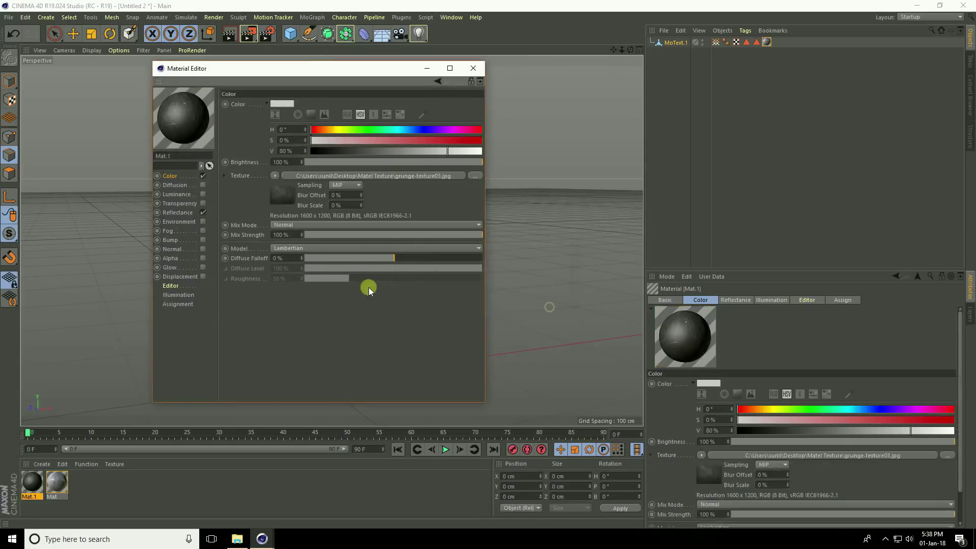
Add a Reflection (Legacy) layer to the grunge material's reflectance and set its layer color brightness to 30%.
left_click(175, 213)
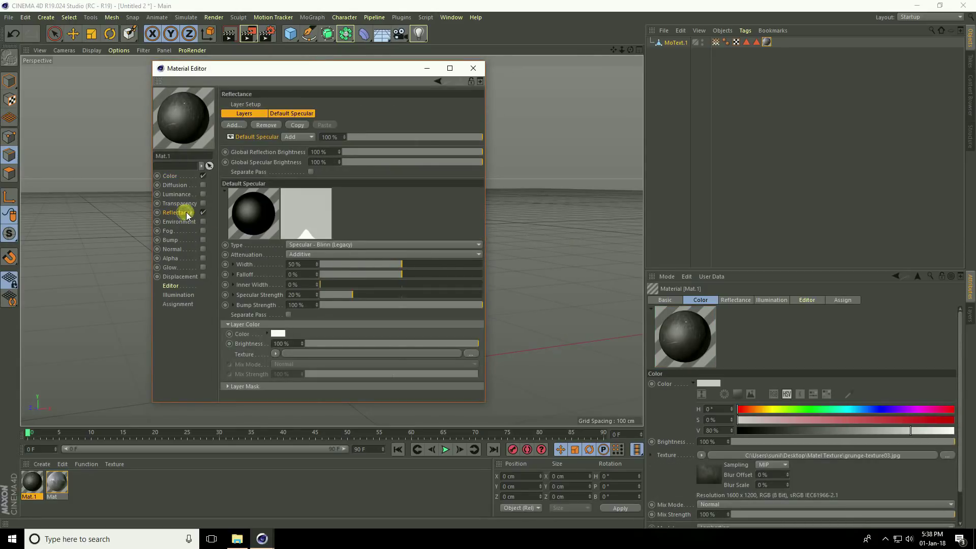
left_click(233, 125)
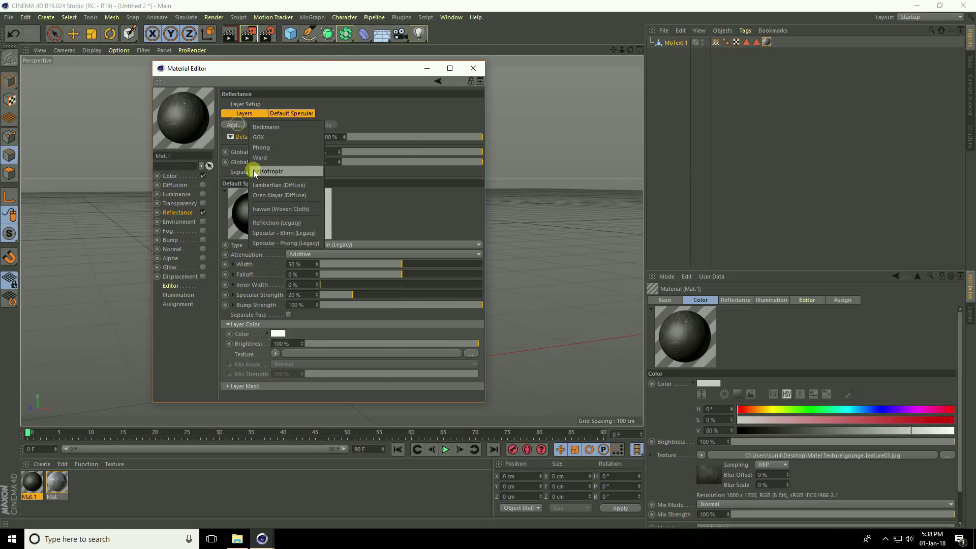
left_click(301, 224)
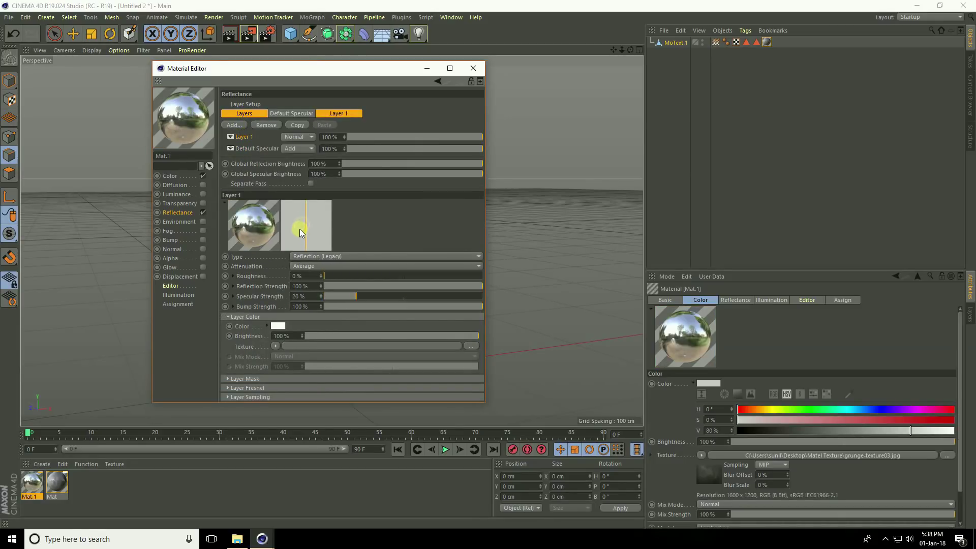
double_click(289, 336)
type("30")
key("Return")
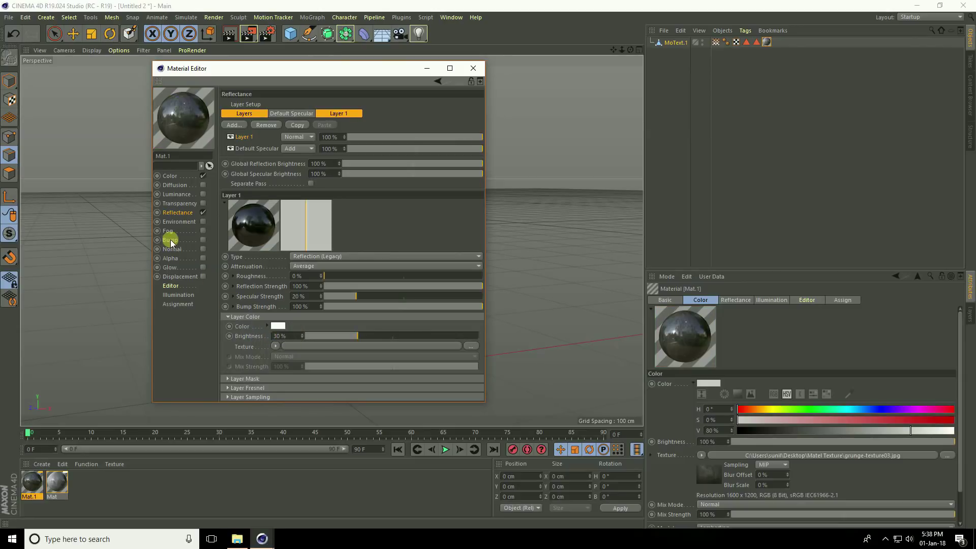
Enable the grunge material's Bump channel and load grunge-texture03 into it without making a project copy.
left_click(203, 239)
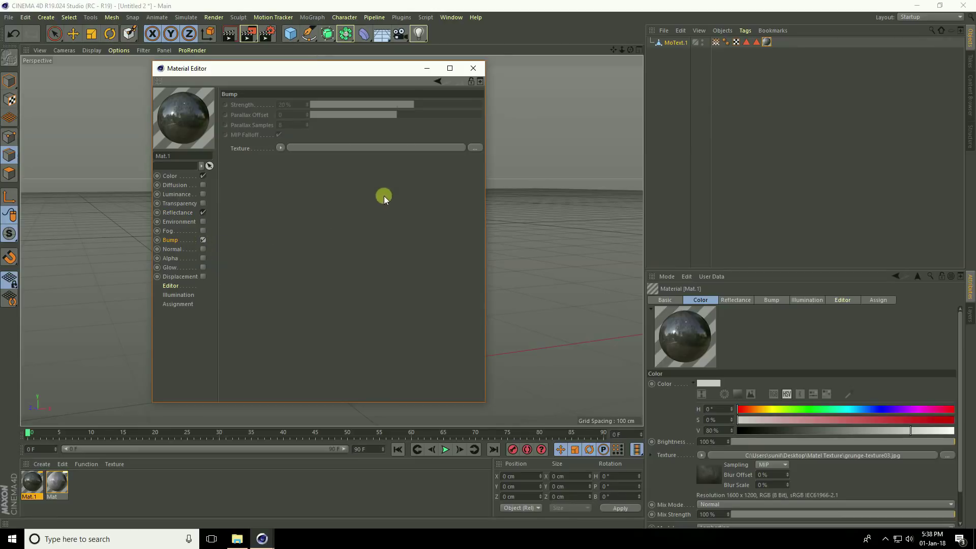
left_click(473, 148)
left_click(267, 150)
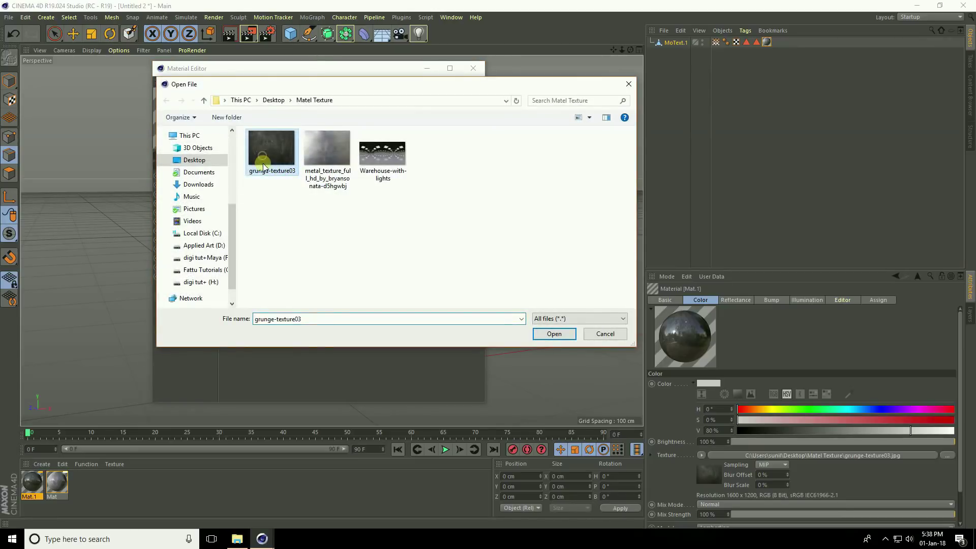
left_click(544, 335)
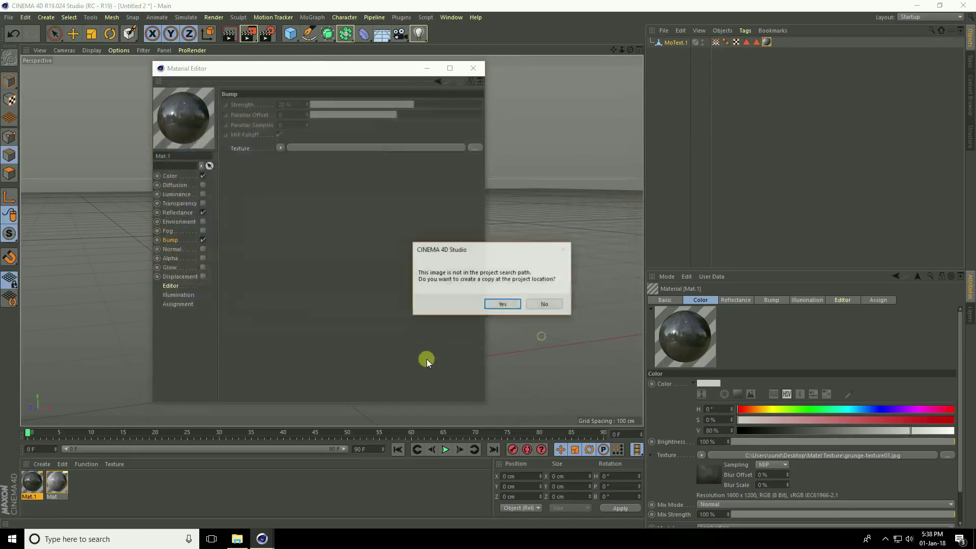
left_click(544, 307)
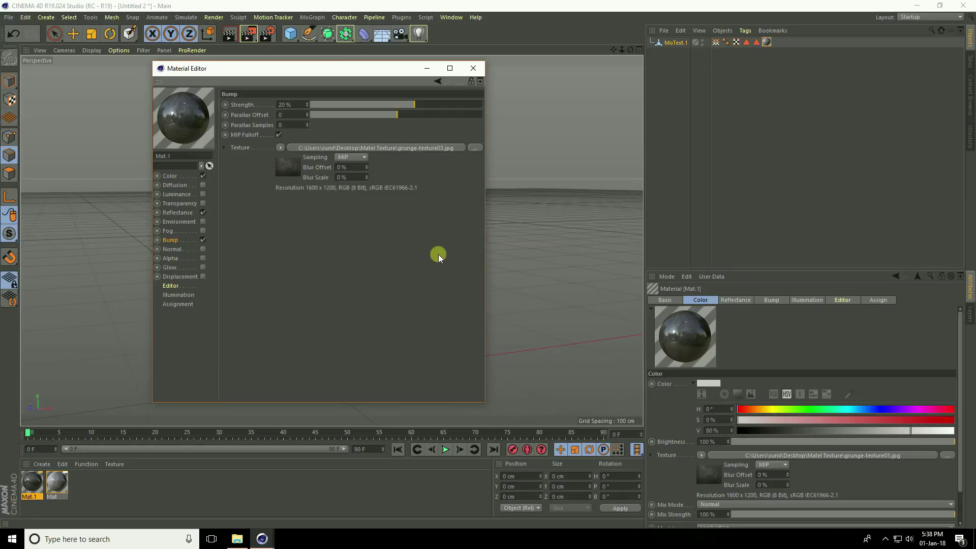
Apply the grunge material to the letter S and set its texture tag to Cubic projection with Seamless enabled.
left_click(472, 68)
left_click_drag(32, 482, 681, 43)
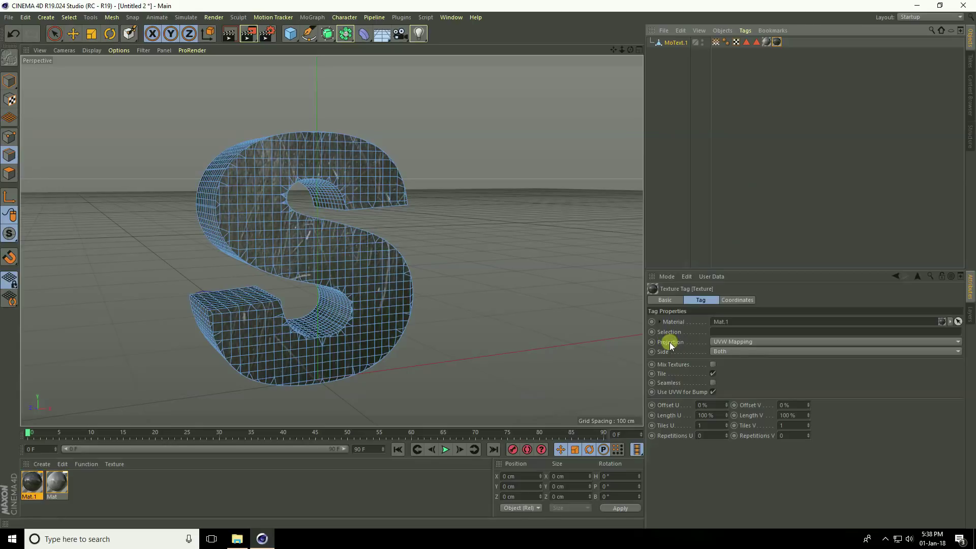
left_click(728, 347)
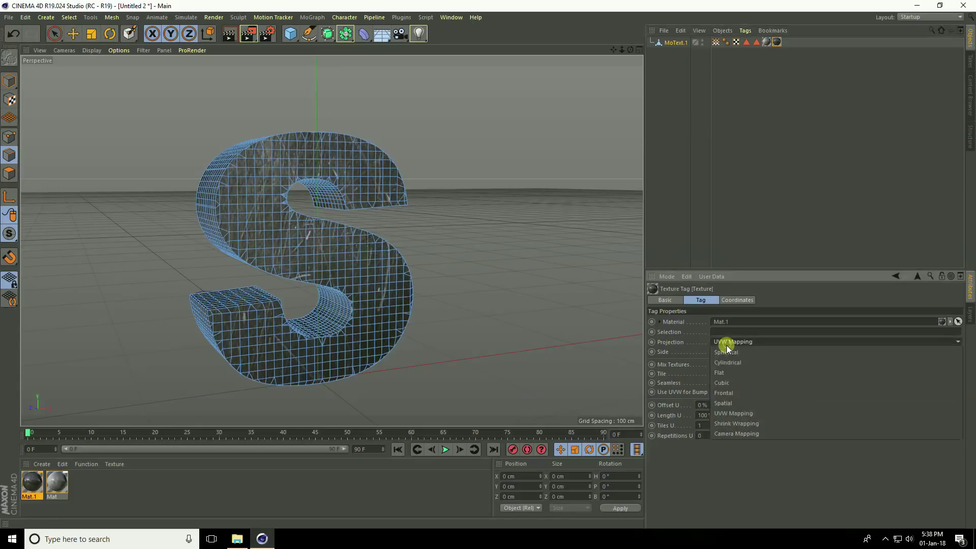
left_click(722, 382)
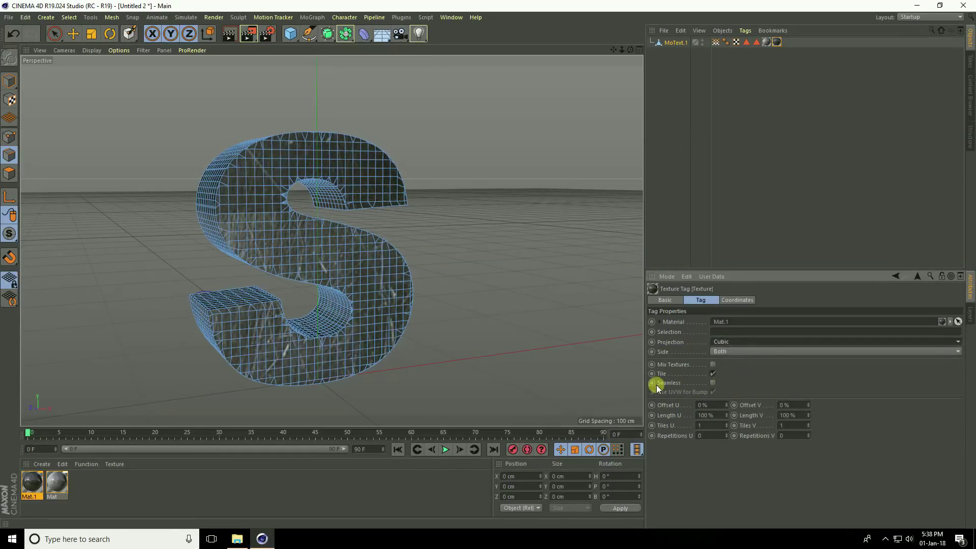
left_click(713, 383)
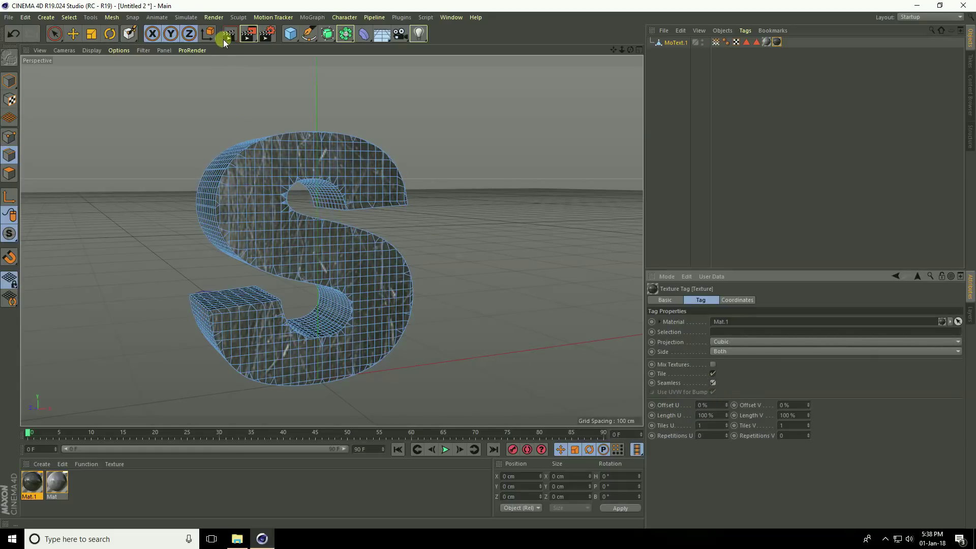
Enable the Alpha channel of the grunge material and assign a Layer shader as its texture.
left_click_drag(205, 218, 227, 183, "alt")
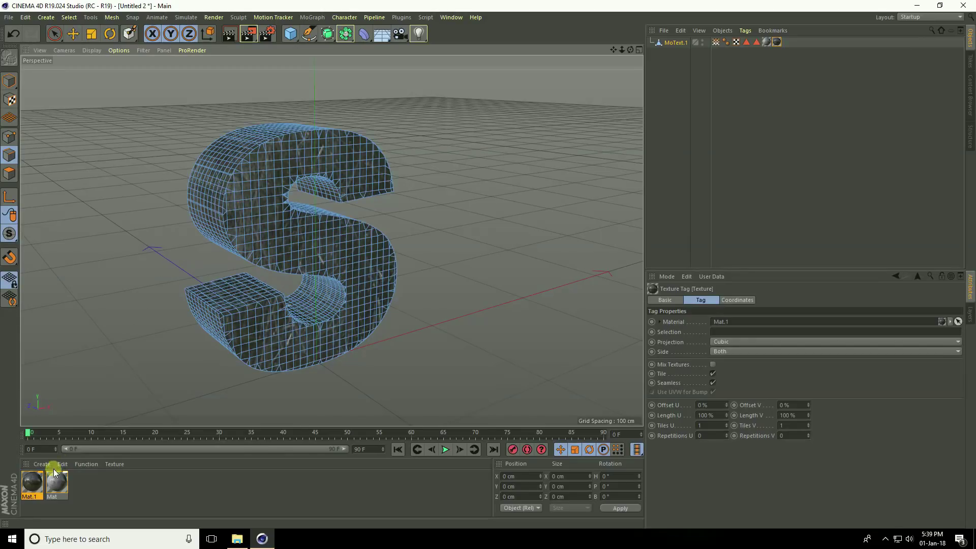
left_click(32, 483)
double_click(31, 483)
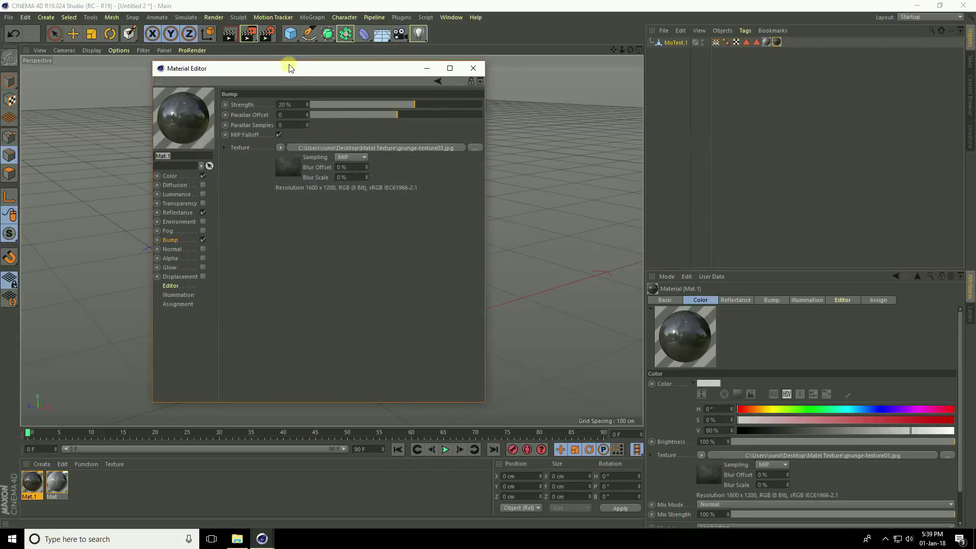
left_click_drag(285, 71, 578, 73)
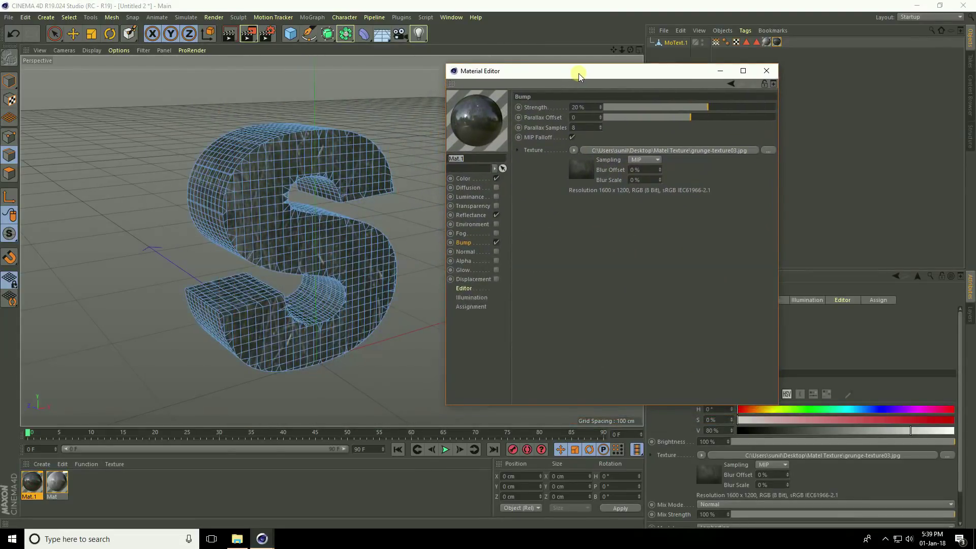
left_click(496, 261)
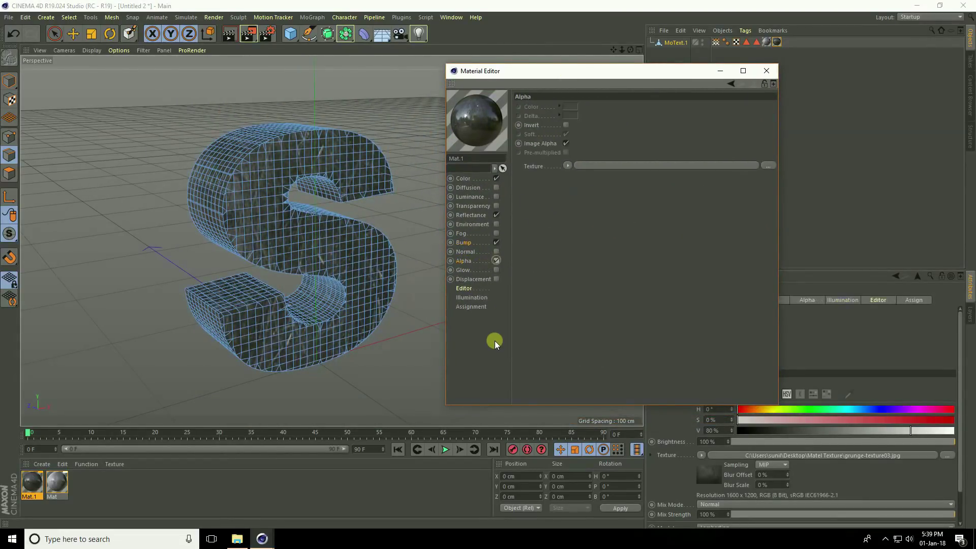
left_click(568, 166)
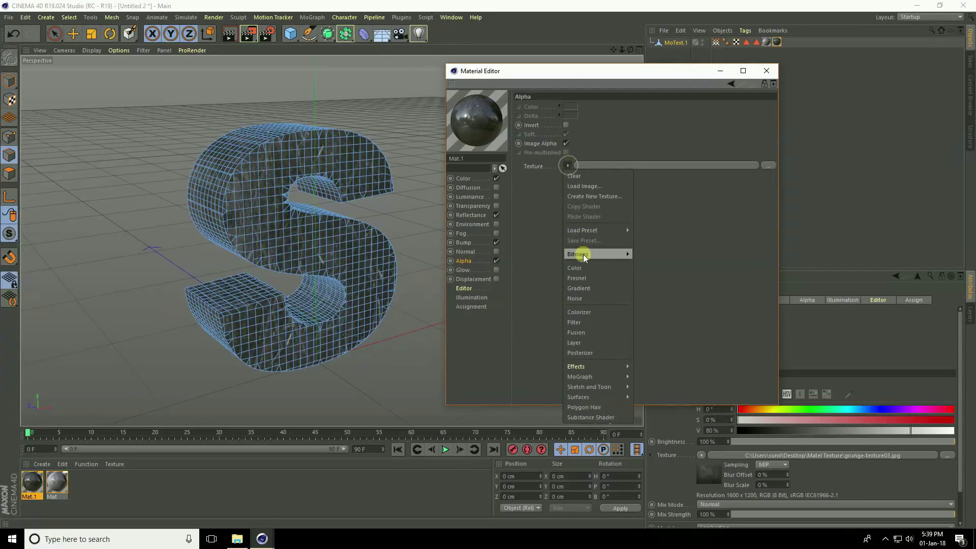
left_click(590, 343)
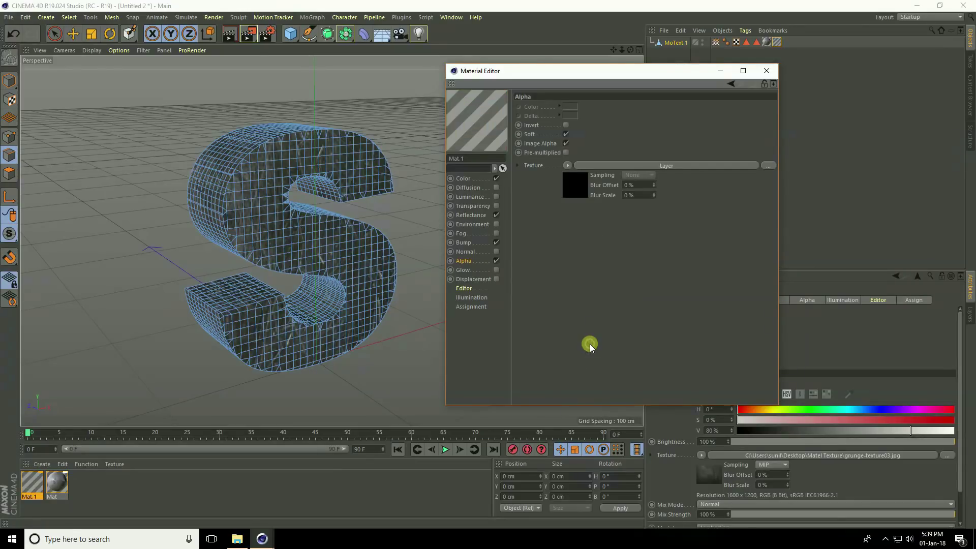
Add a Vertex Map effect shader inside the Alpha channel's Layer shader.
left_click(658, 164)
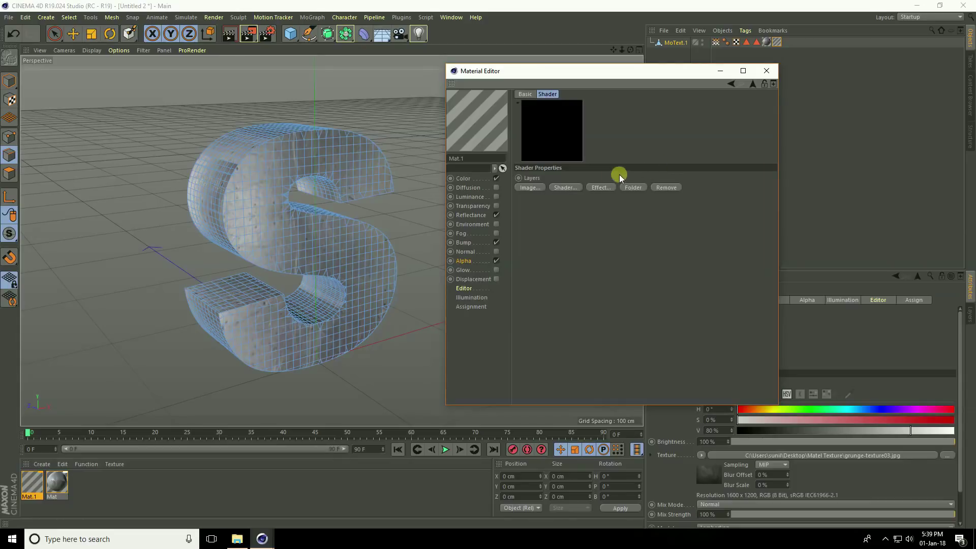
left_click(563, 187)
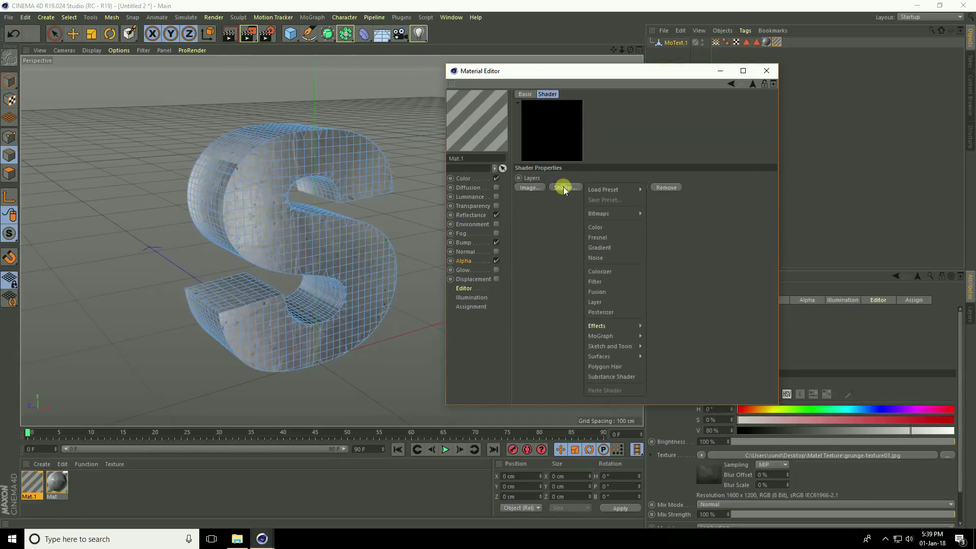
mouse_move(600, 328)
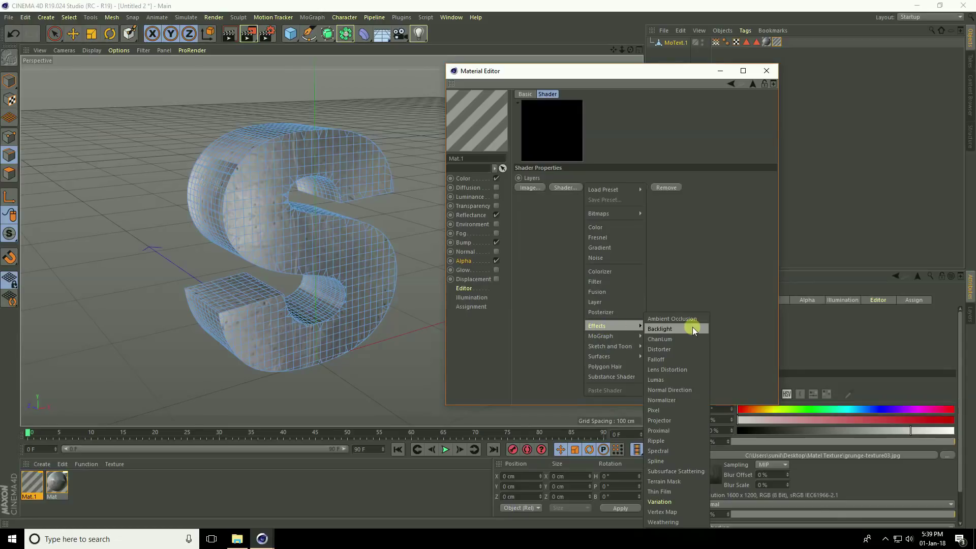
left_click(677, 511)
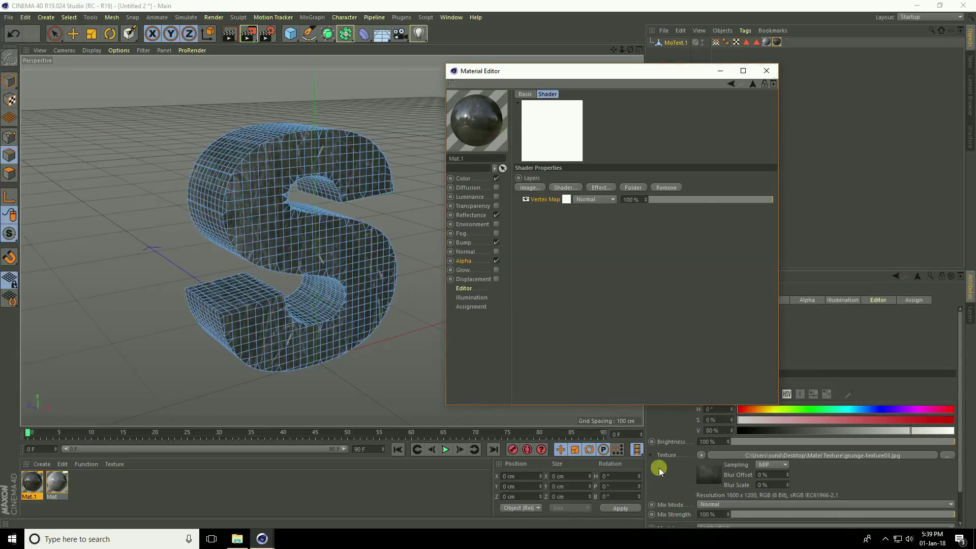
Link the letter S's vertex map tag to the Vertex Map shader and render the view.
left_click(565, 199)
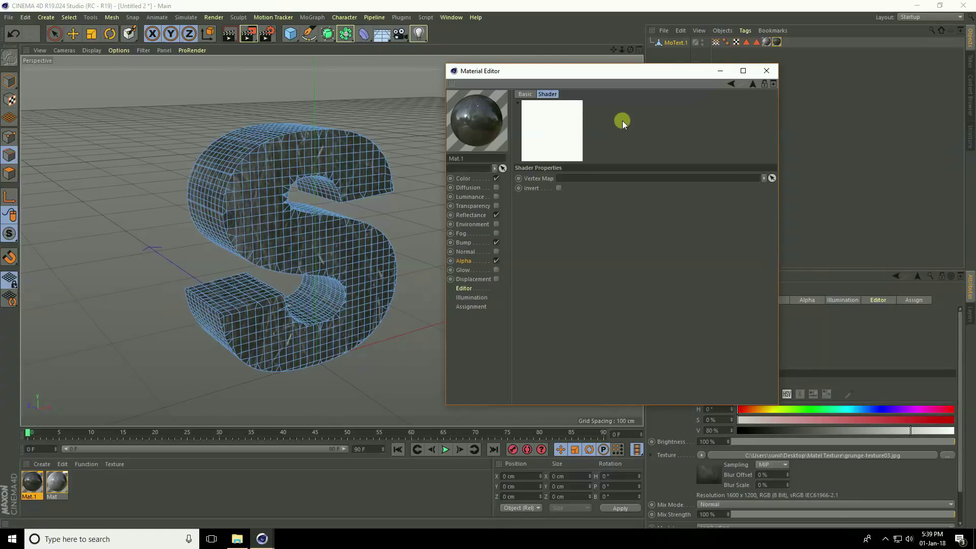
left_click_drag(627, 74, 600, 99)
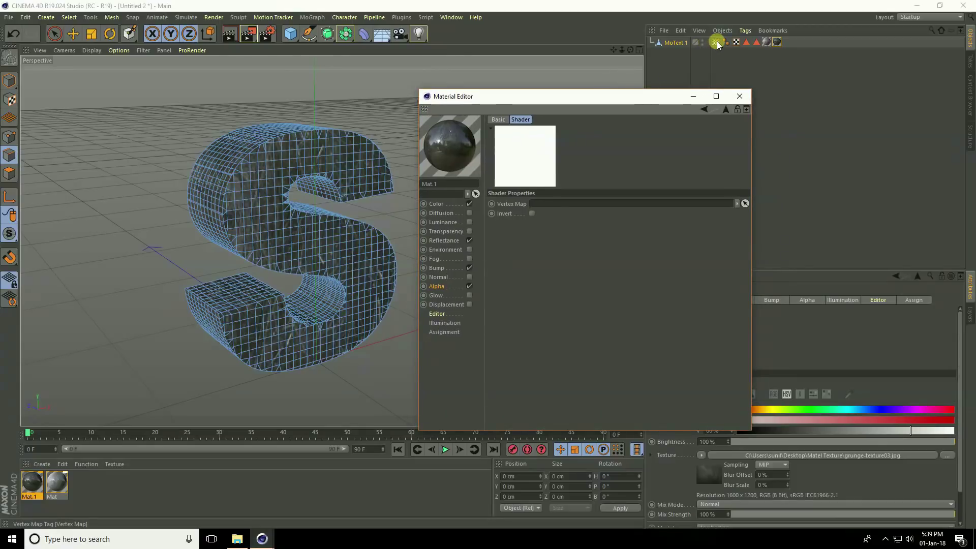
left_click_drag(717, 43, 606, 202)
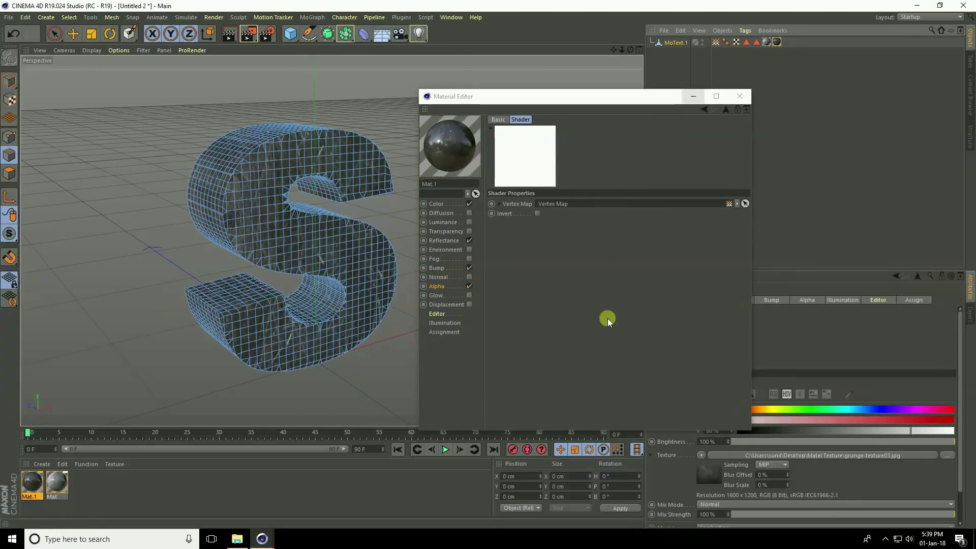
left_click(230, 36)
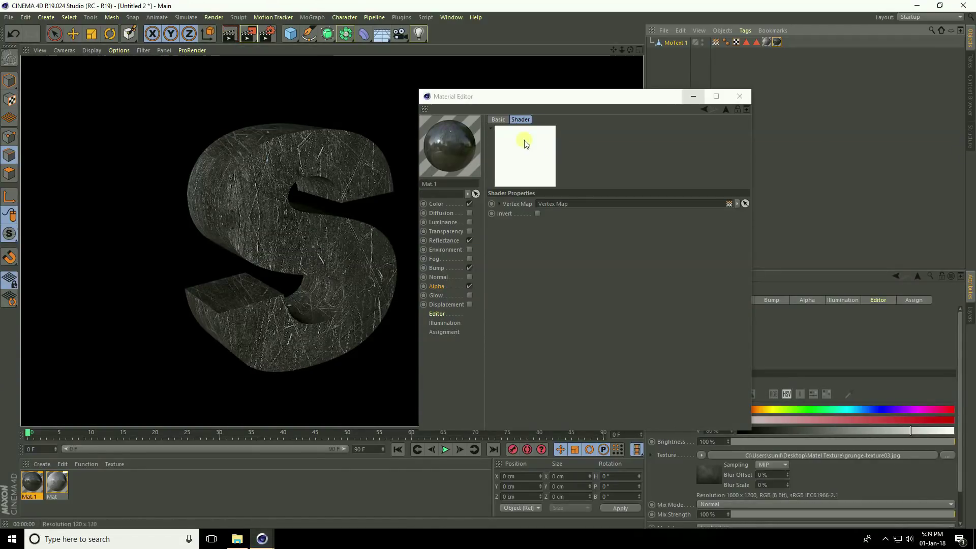
Turn off Image Alpha in the grunge material's Alpha channel and render the view again.
left_click(704, 110)
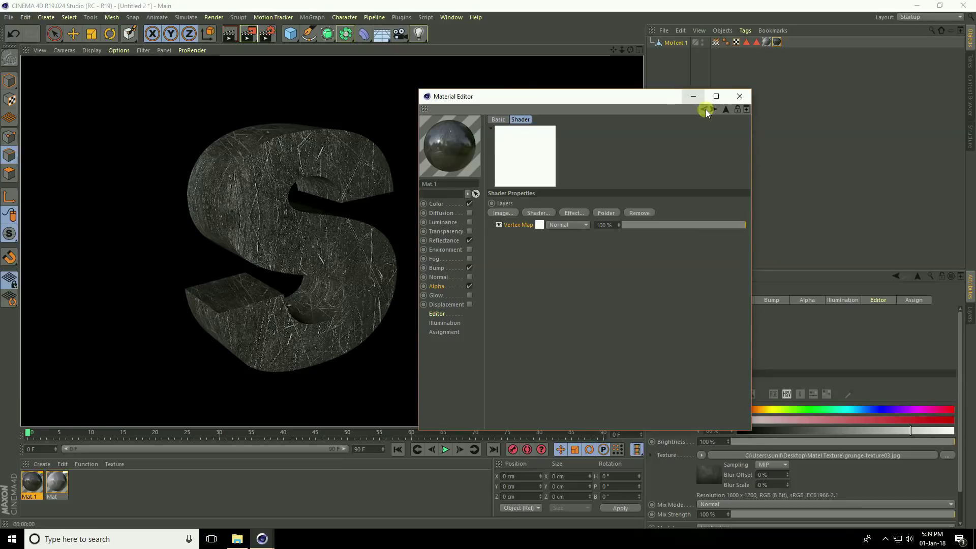
left_click(704, 110)
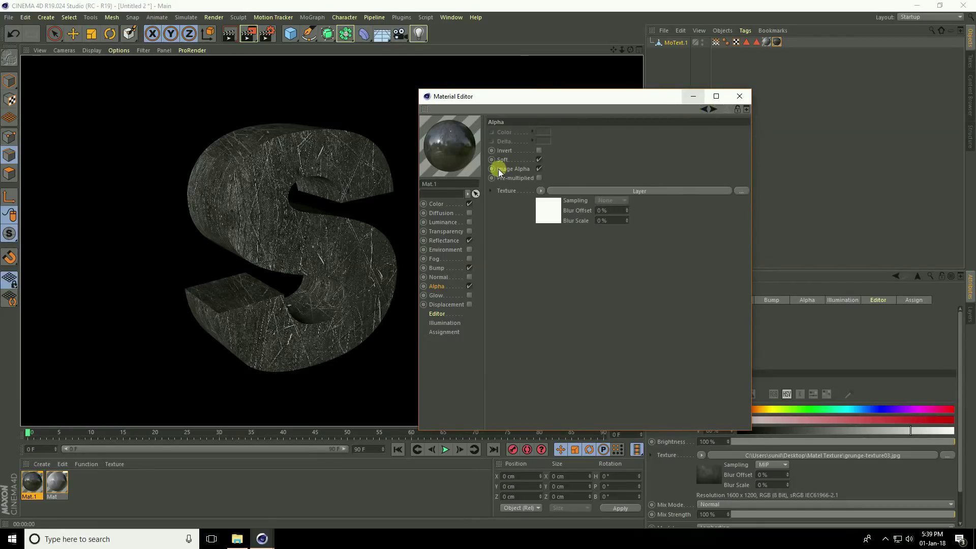
left_click(540, 168)
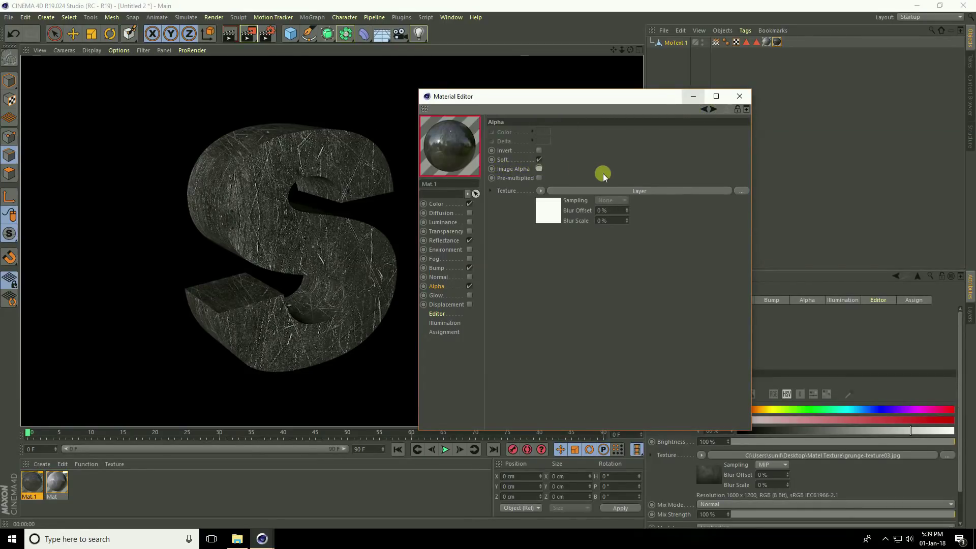
left_click(228, 34)
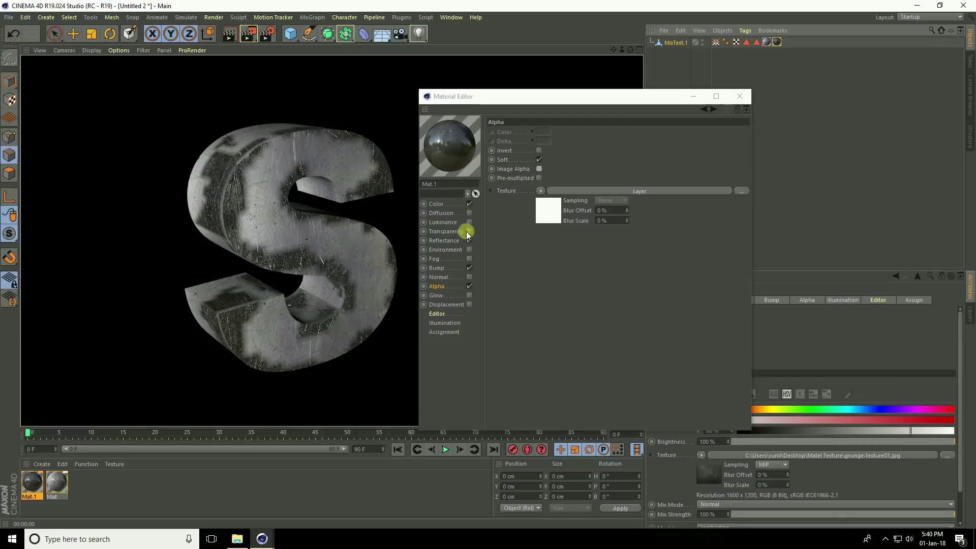
Add a Noise shader above the Vertex Map in the Alpha channel's Layer shader and set its blend mode to Levr.
left_click(642, 190)
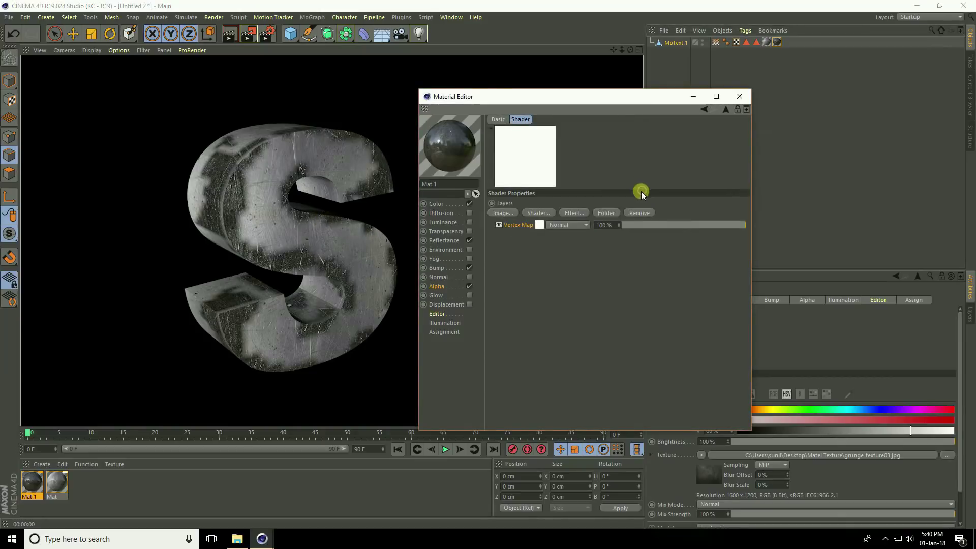
left_click(529, 212)
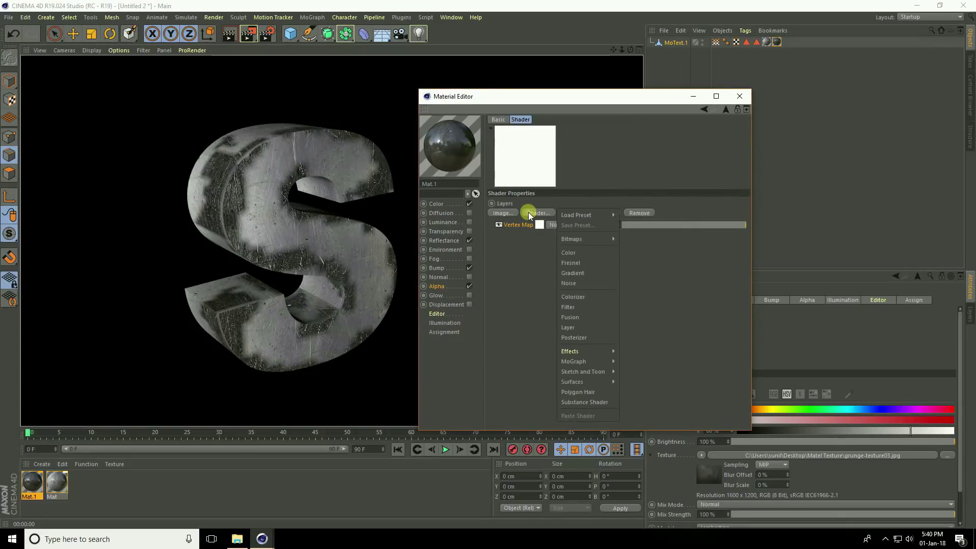
left_click(584, 283)
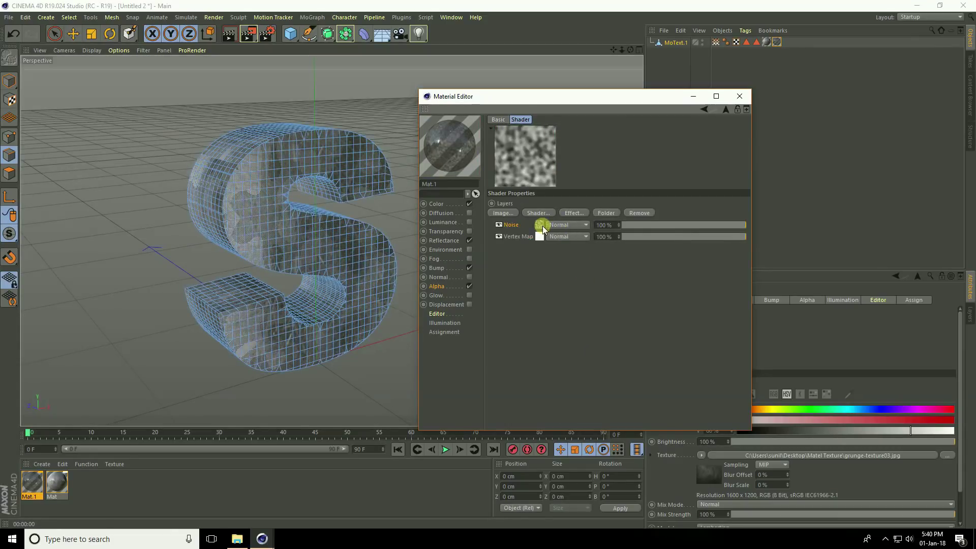
left_click(588, 224)
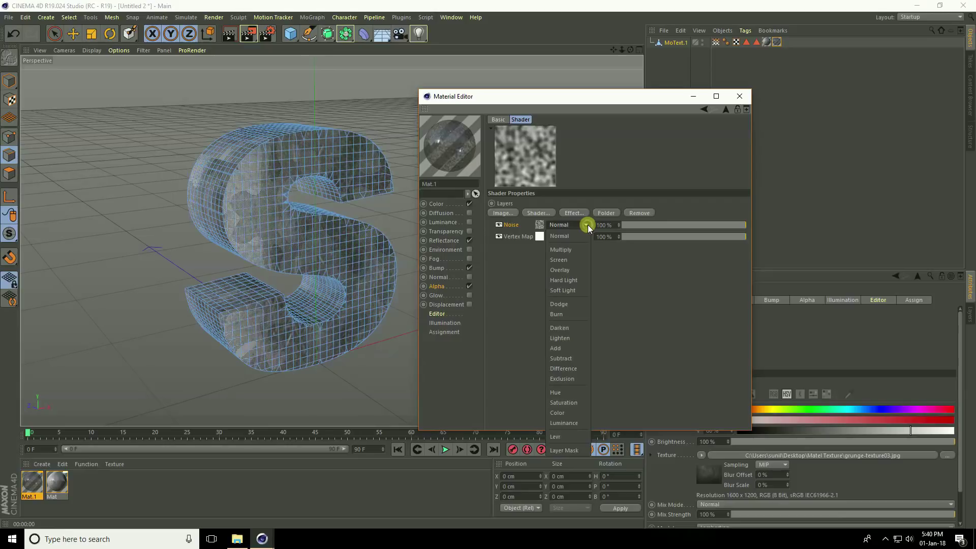
left_click(568, 437)
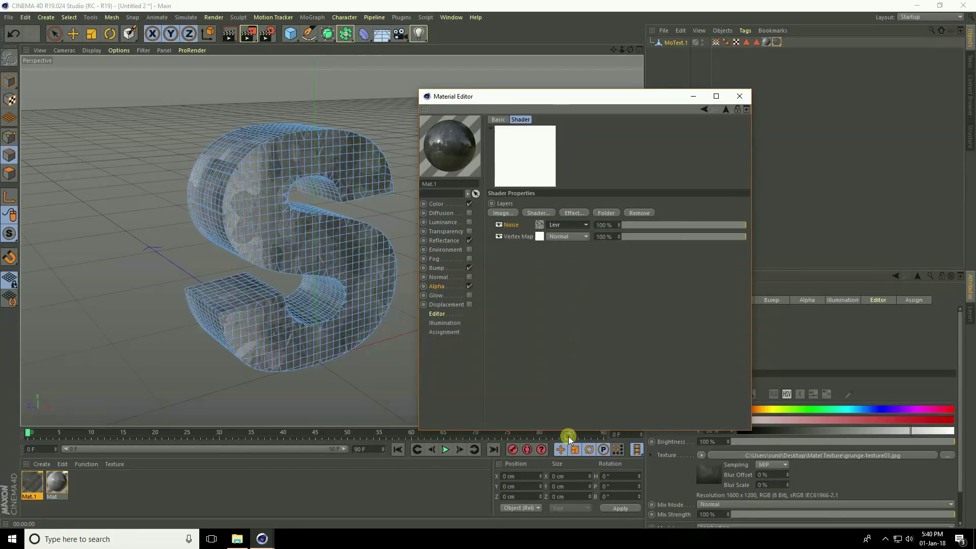
Set the Noise shader's noise type to FBM and its space to World.
left_click(541, 225)
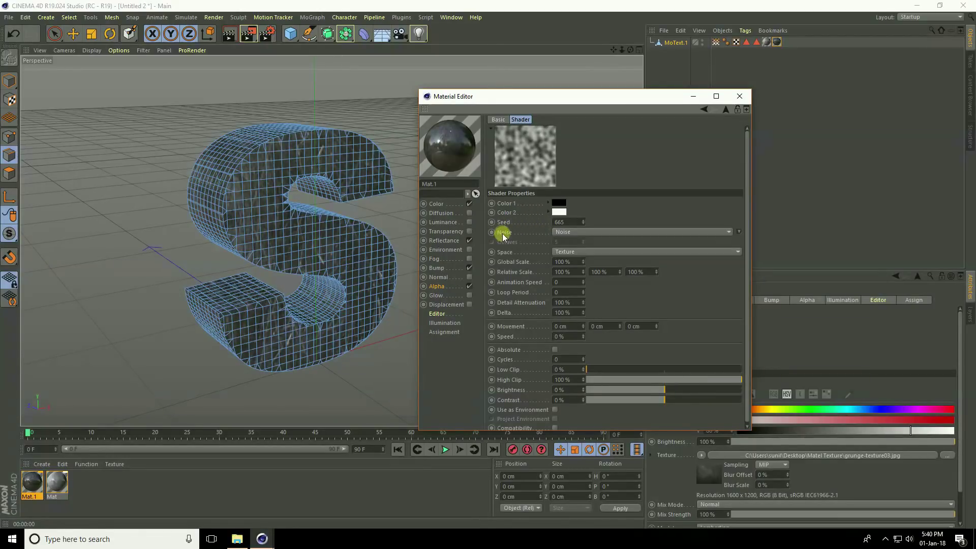
left_click(564, 231)
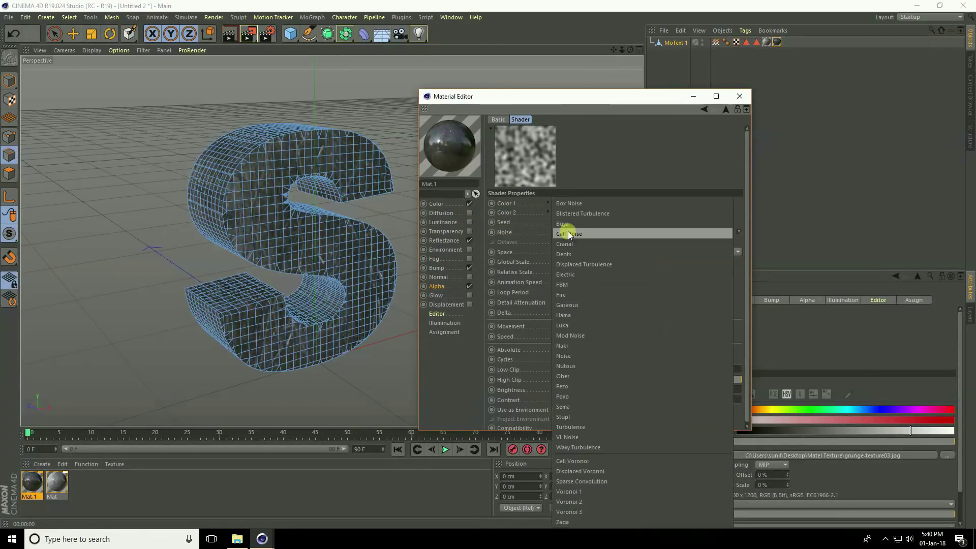
left_click(572, 285)
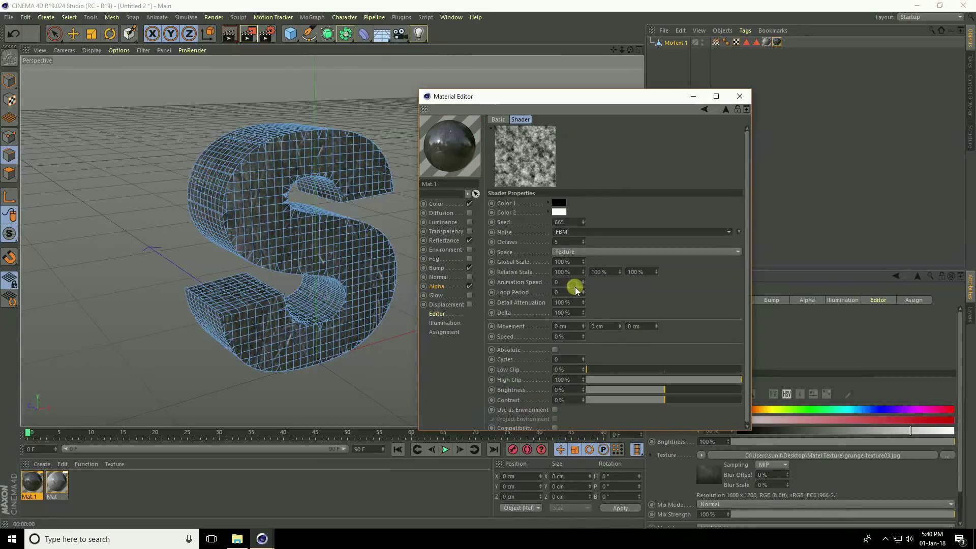
left_click(575, 252)
left_click(578, 294)
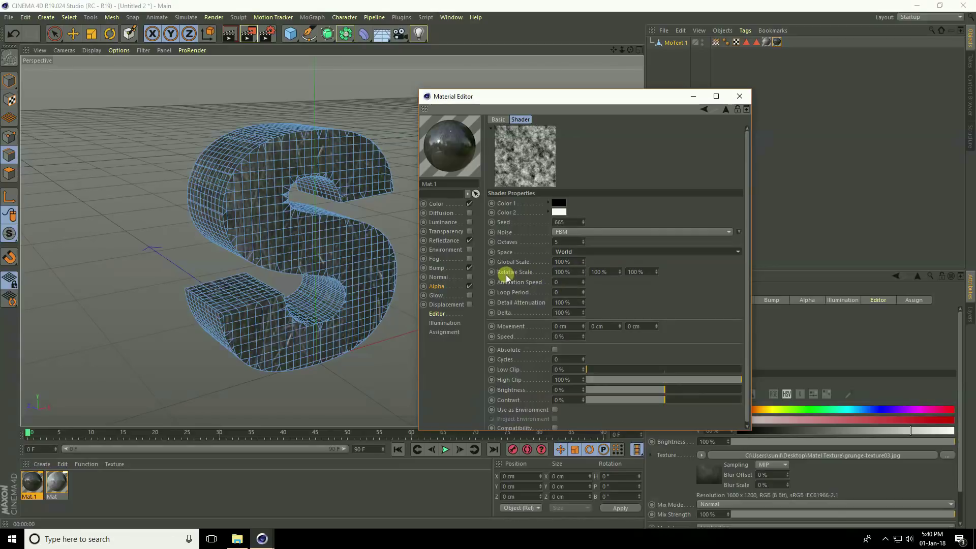
Stretch the noise by setting its second Relative Scale value to 500% and render the view.
left_click(600, 273)
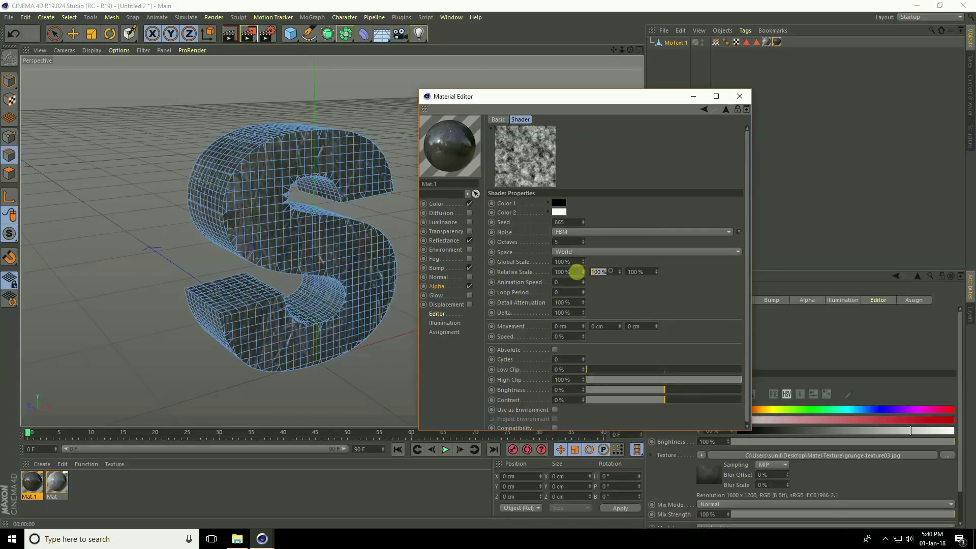
type("500")
key("Return")
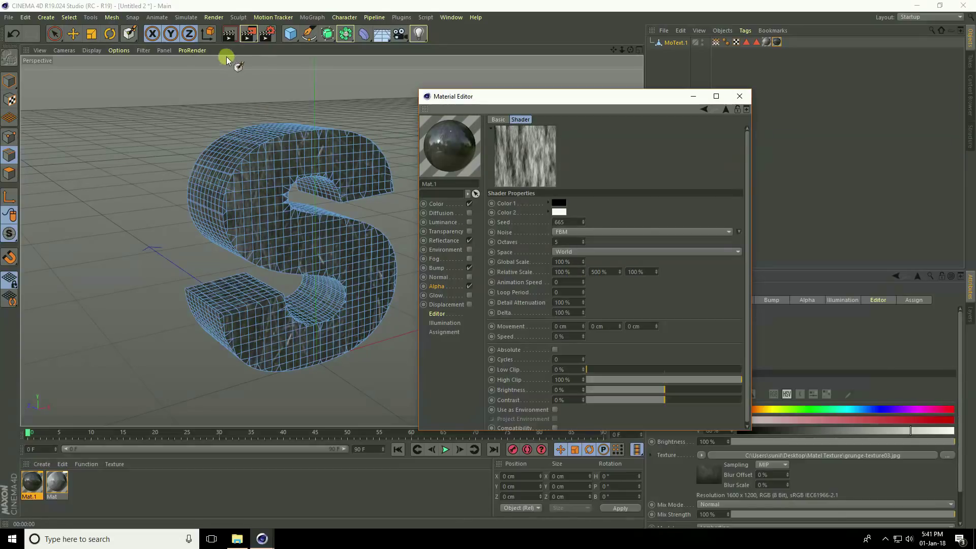
left_click(227, 37)
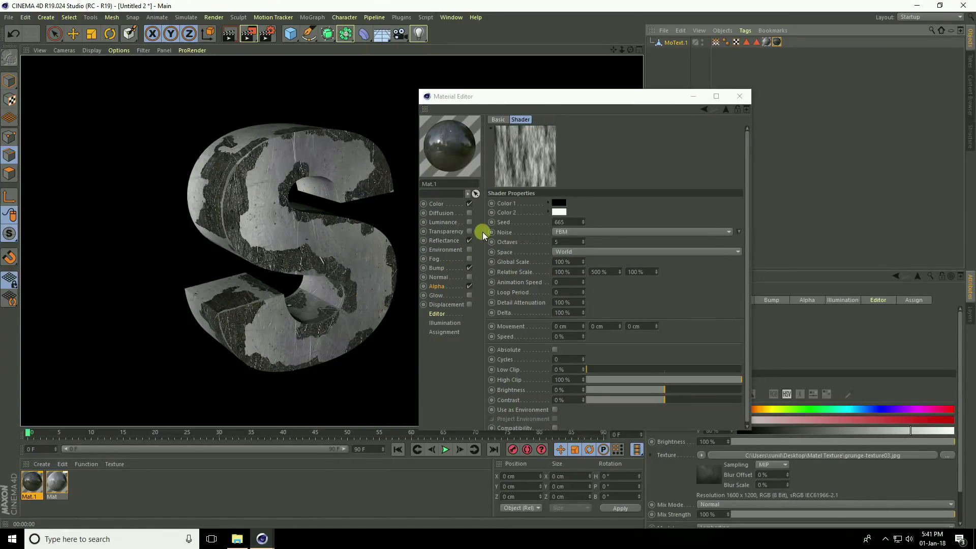
Add a Clip Color effect to the Layer shader and place it between the Noise and Vertex Map layers.
left_click(702, 109)
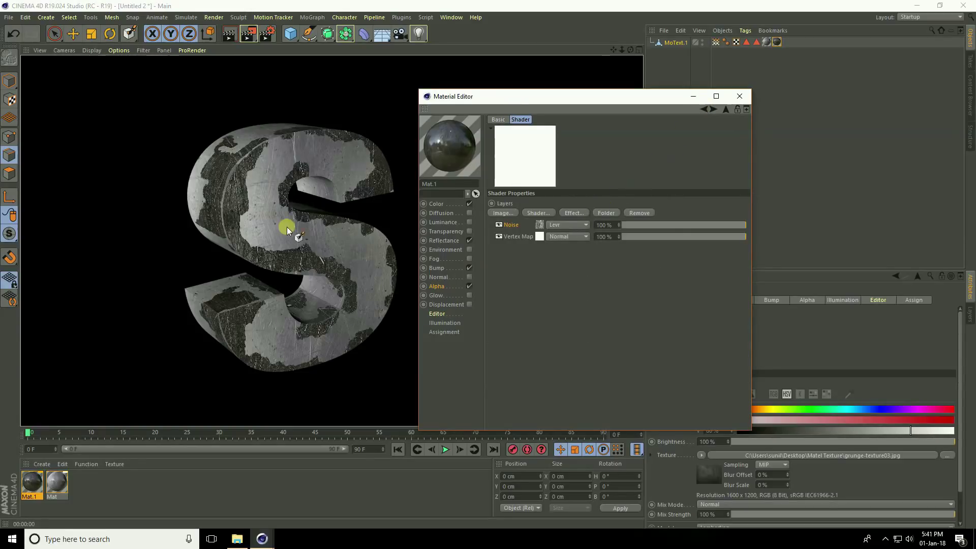
left_click(574, 213)
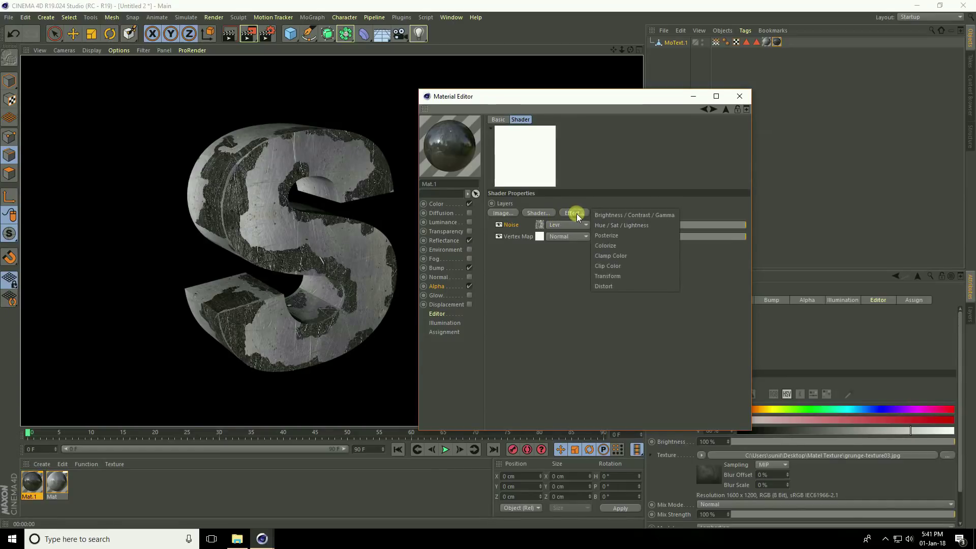
left_click(630, 267)
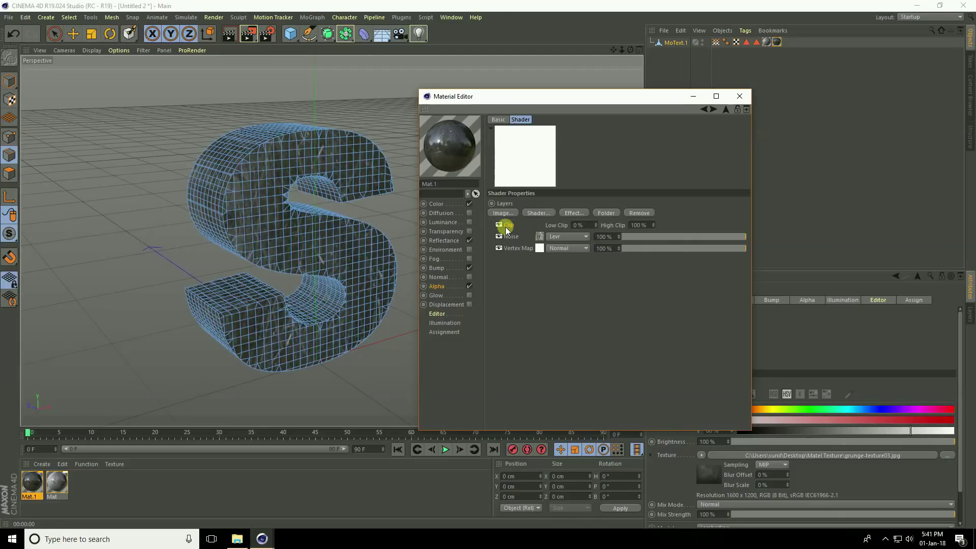
left_click_drag(508, 225, 509, 239)
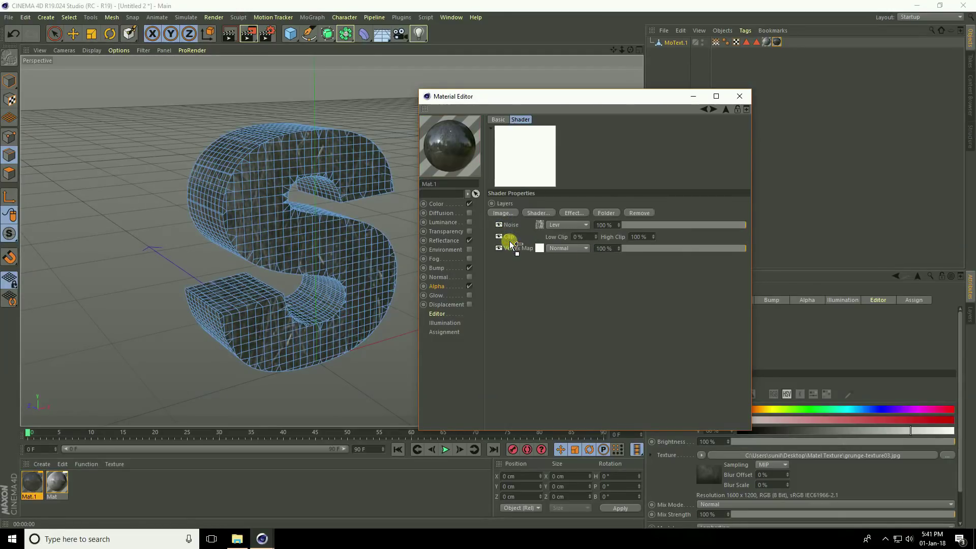
Set the Clip effect's Low Clip to 10% and render the view.
left_click(584, 237)
type("10")
key("Return")
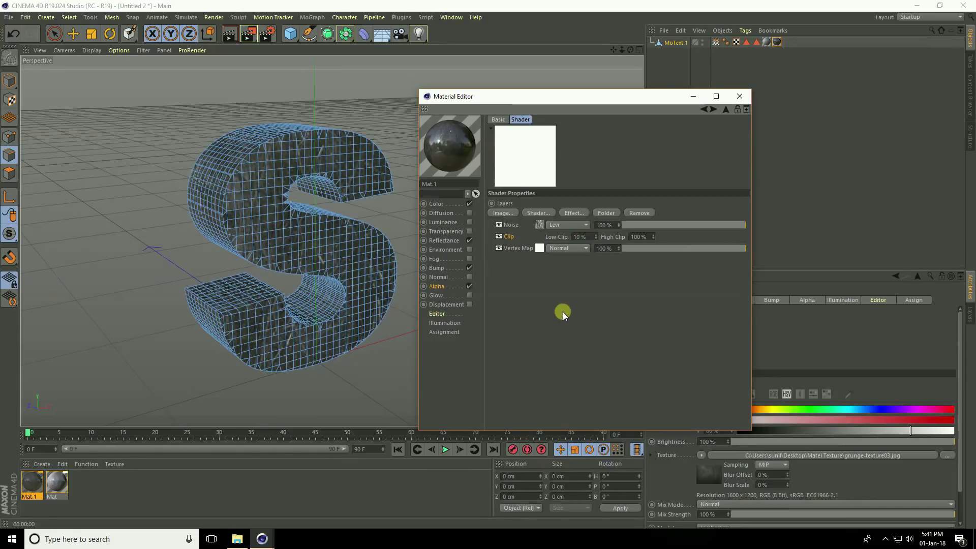
left_click(229, 35)
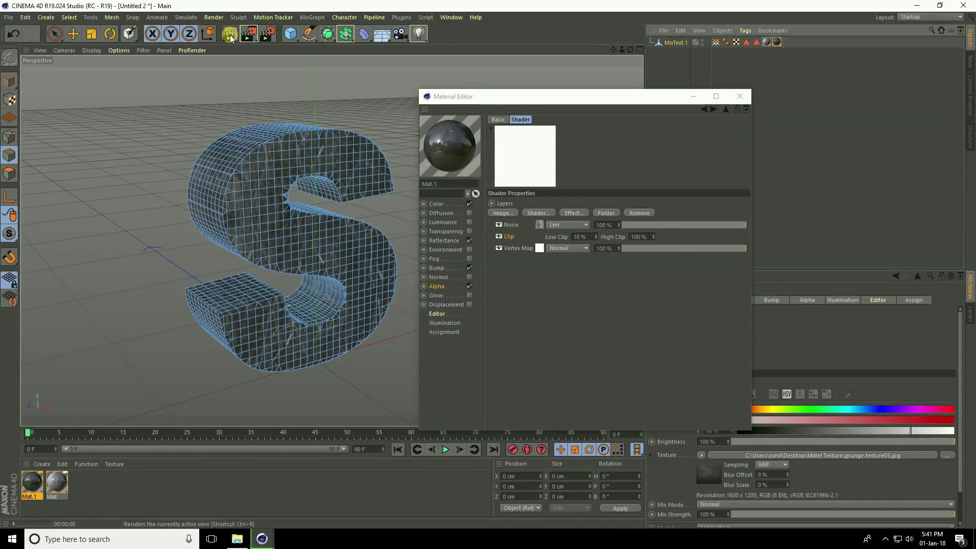
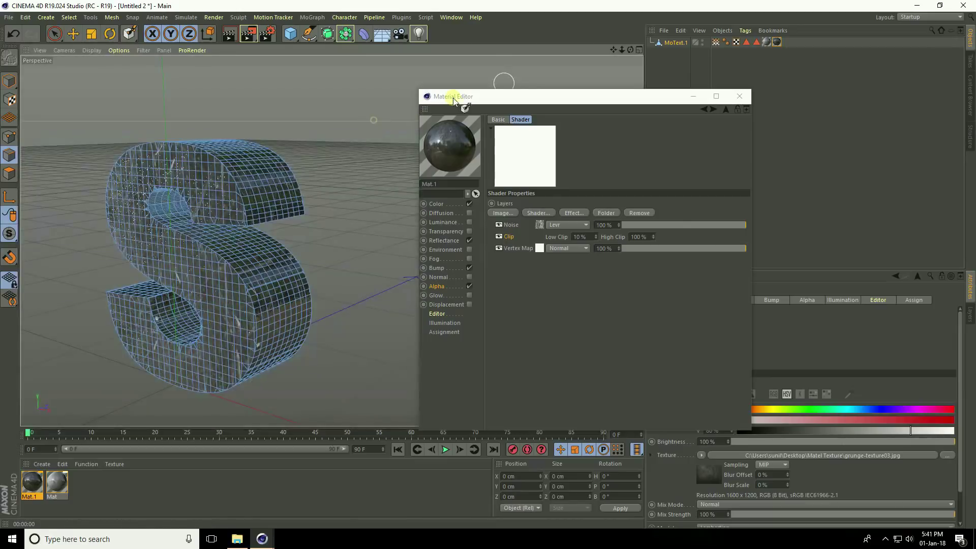
Close the material settings and add a Floor object to the scene with the letter S.
left_click_drag(613, 51, 489, 187)
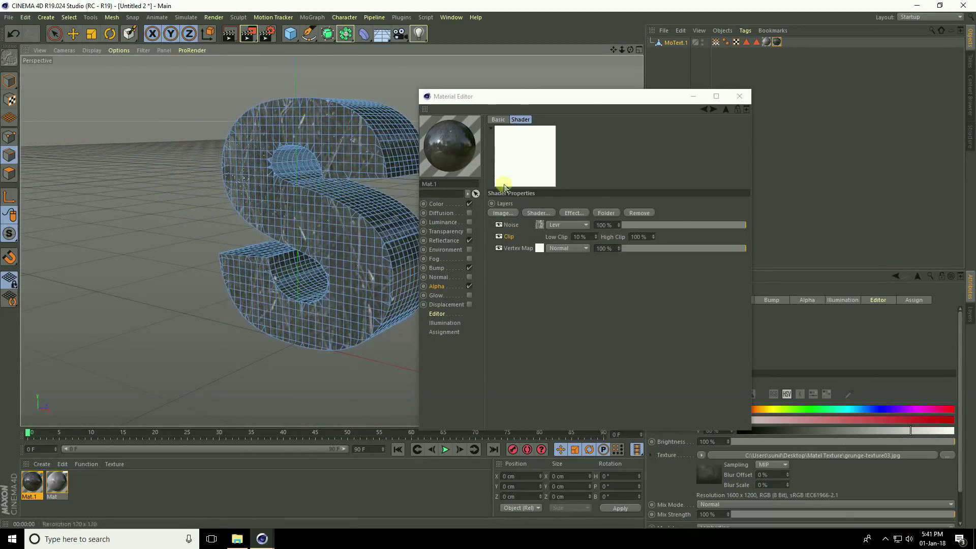
left_click(738, 96)
left_click_drag(532, 99, 382, 83, "alt")
left_click_drag(381, 35, 420, 51)
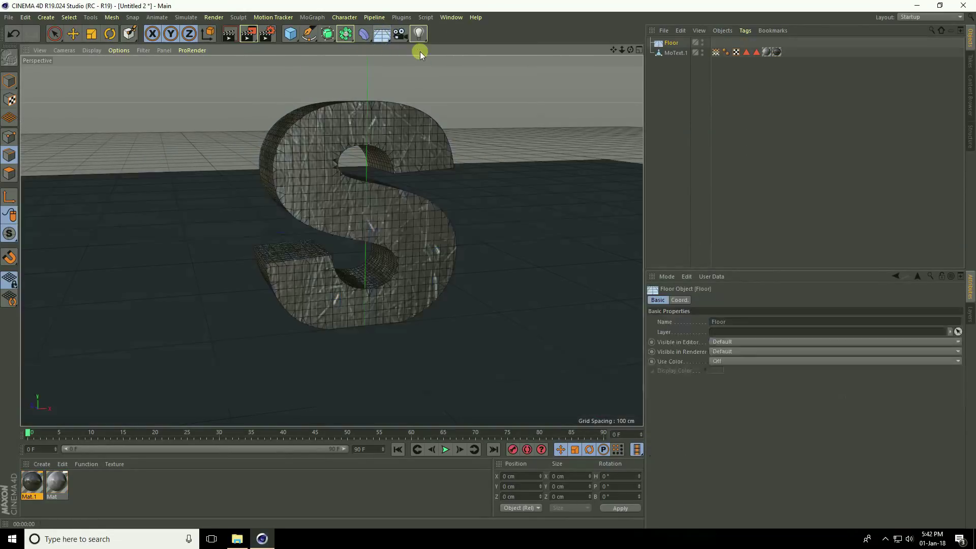
Lower the floor in the Front view until it meets the underside of the letter S, and return to the full Perspective view.
left_click(72, 33)
left_click(638, 49)
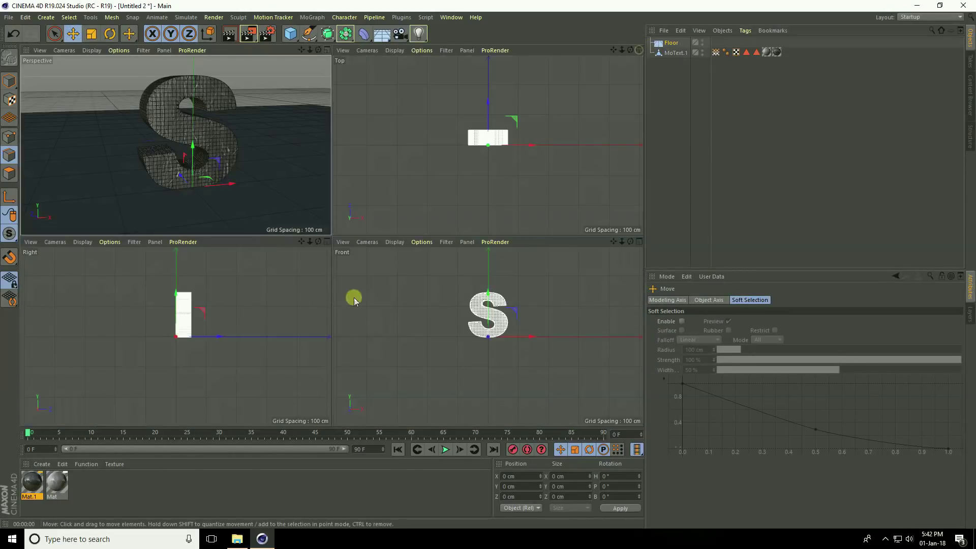
scroll(516, 321, "up", 10)
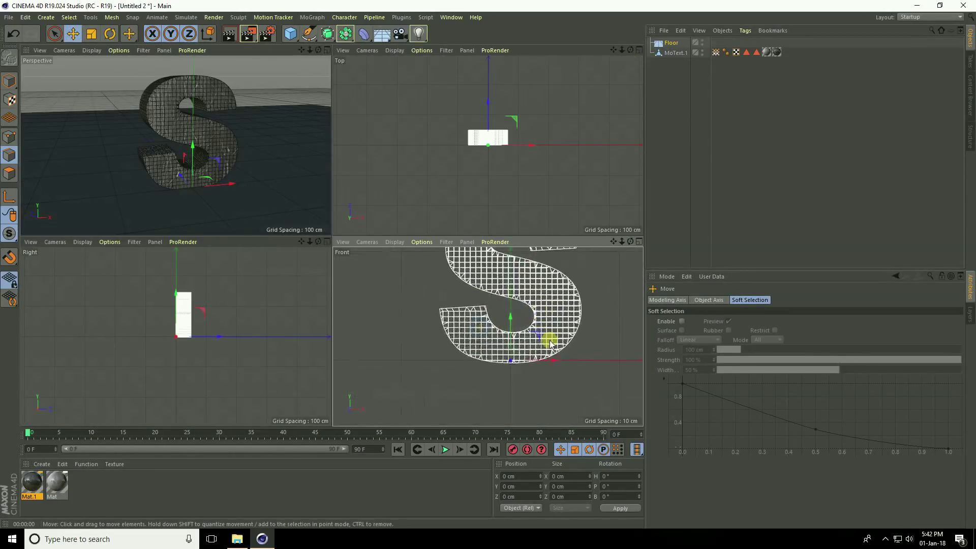
scroll(573, 343, "up", 1)
left_click_drag(466, 303, 469, 320)
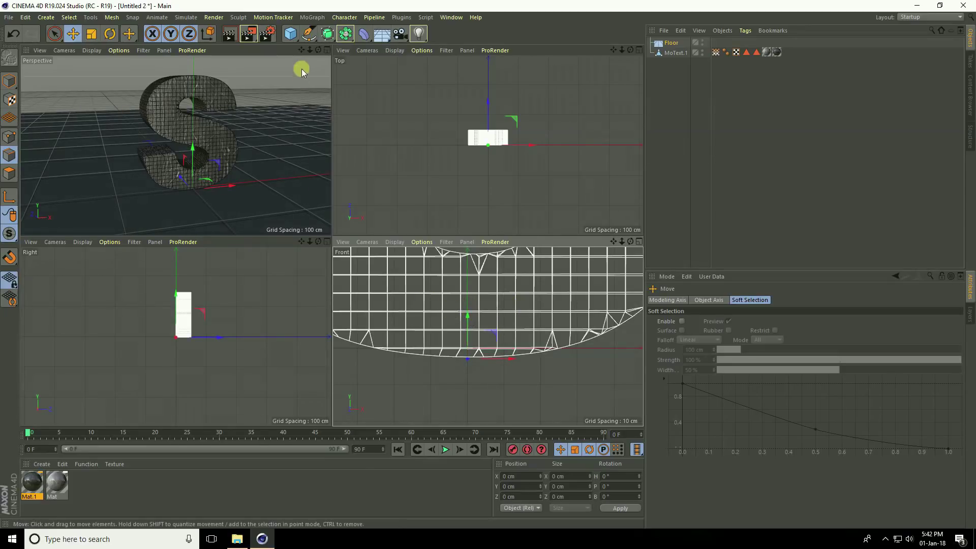
left_click(327, 49)
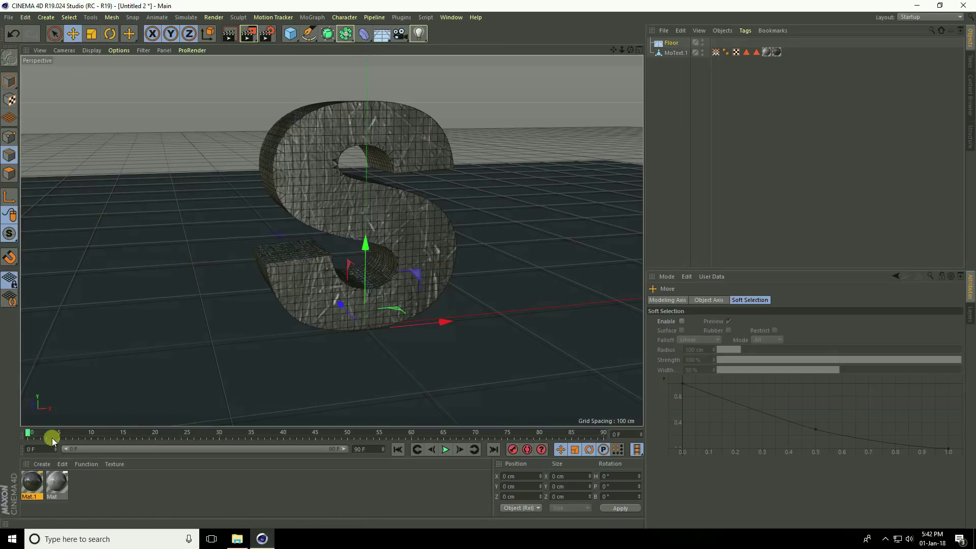
Create a new material and darken its color to a V value of 15%.
left_click(42, 464)
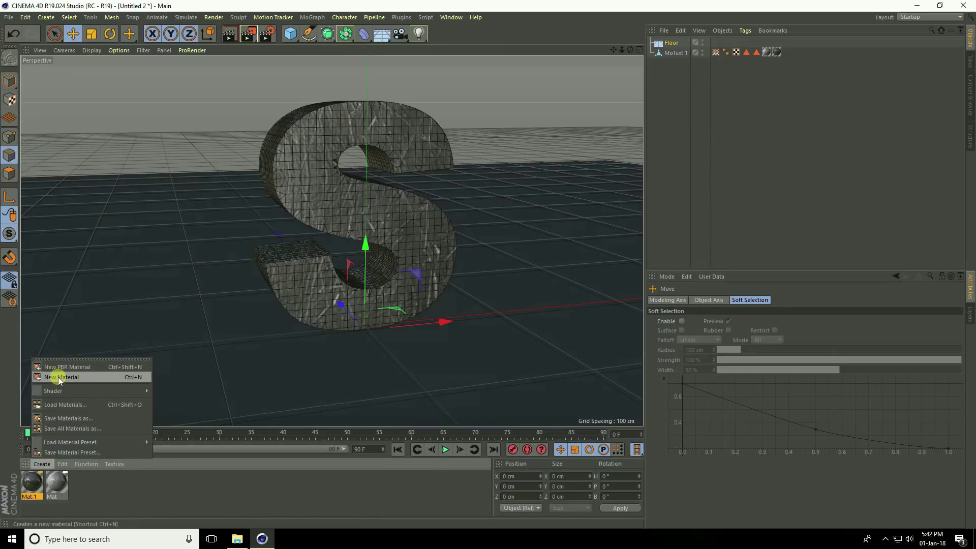
left_click(90, 377)
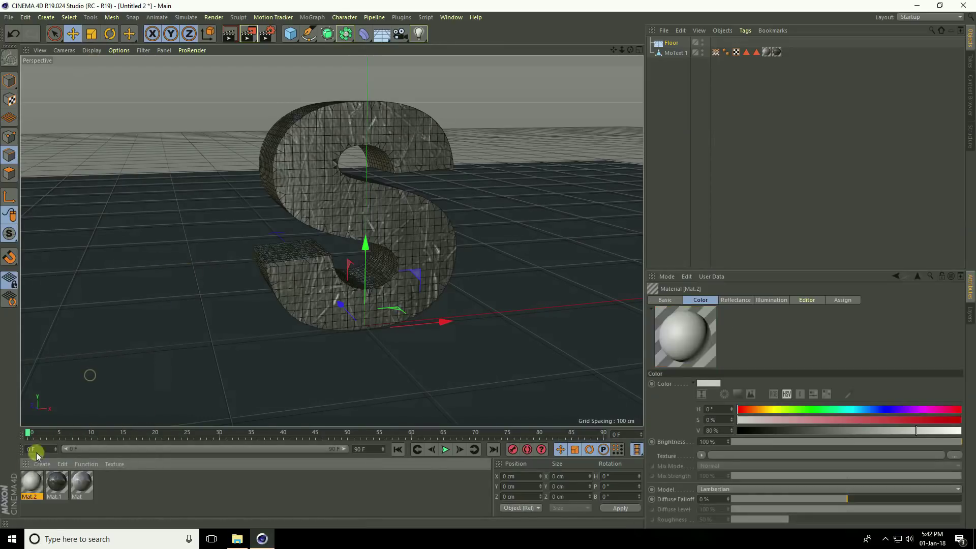
double_click(32, 482)
left_click(169, 175)
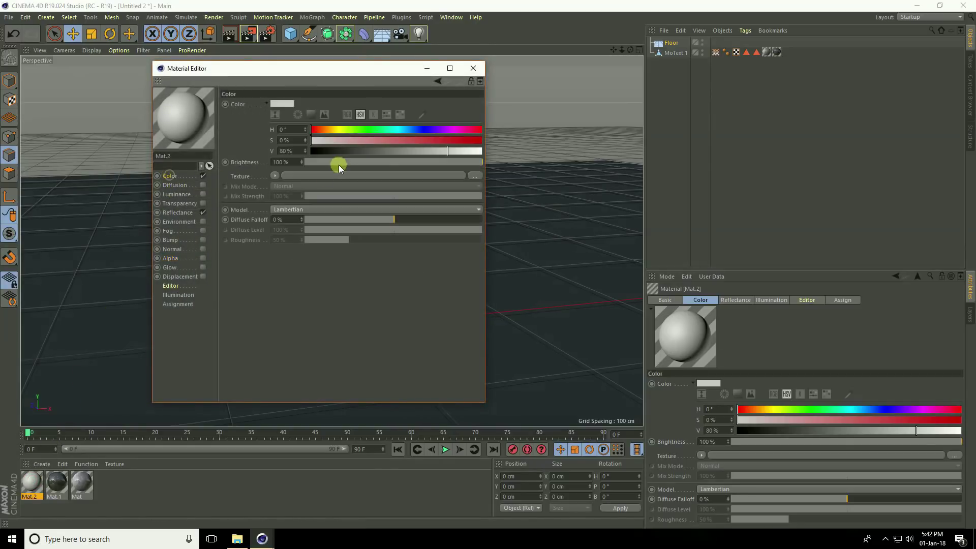
left_click(332, 150)
left_click(286, 151)
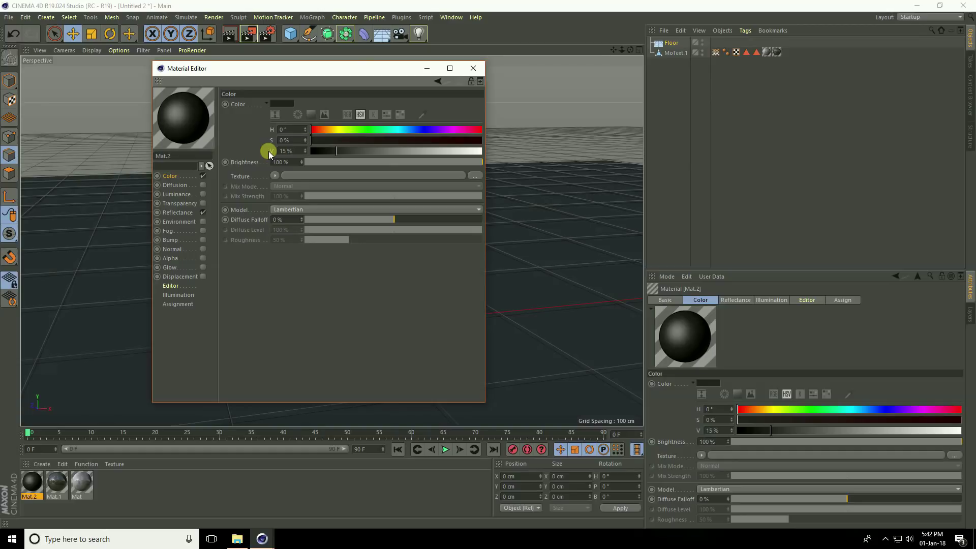
Add a Reflection (Legacy) layer with 20% layer color brightness to the dark material and apply the material to the floor.
left_click(184, 213)
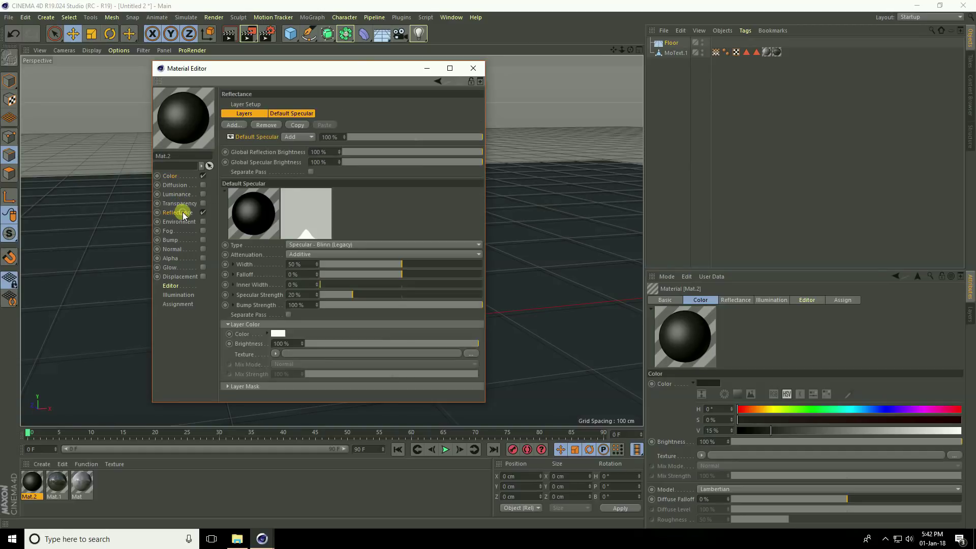
left_click(234, 126)
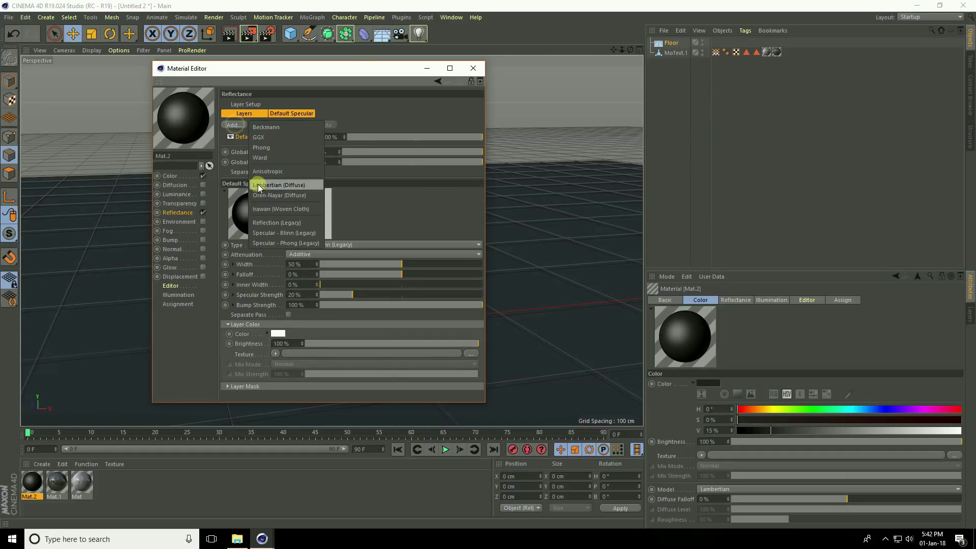
left_click(284, 224)
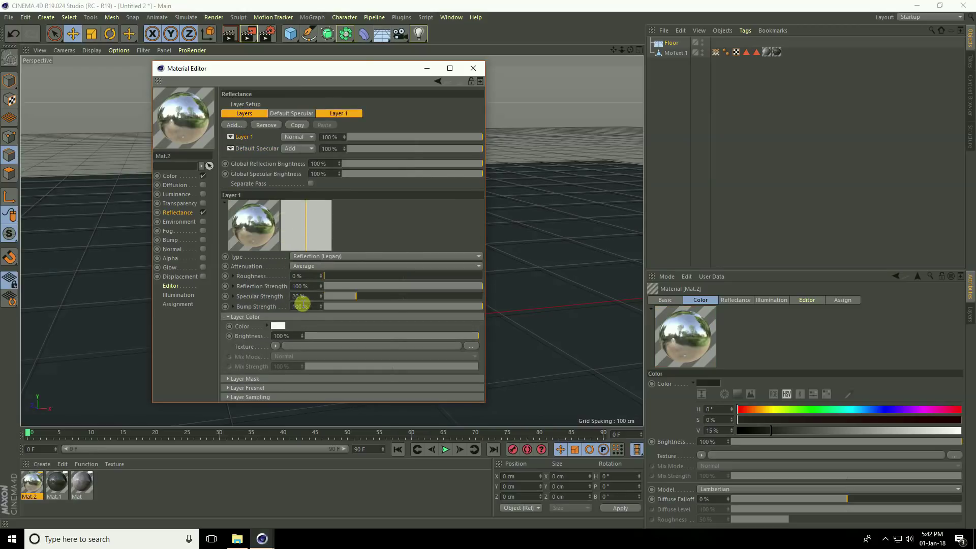
left_click(286, 336)
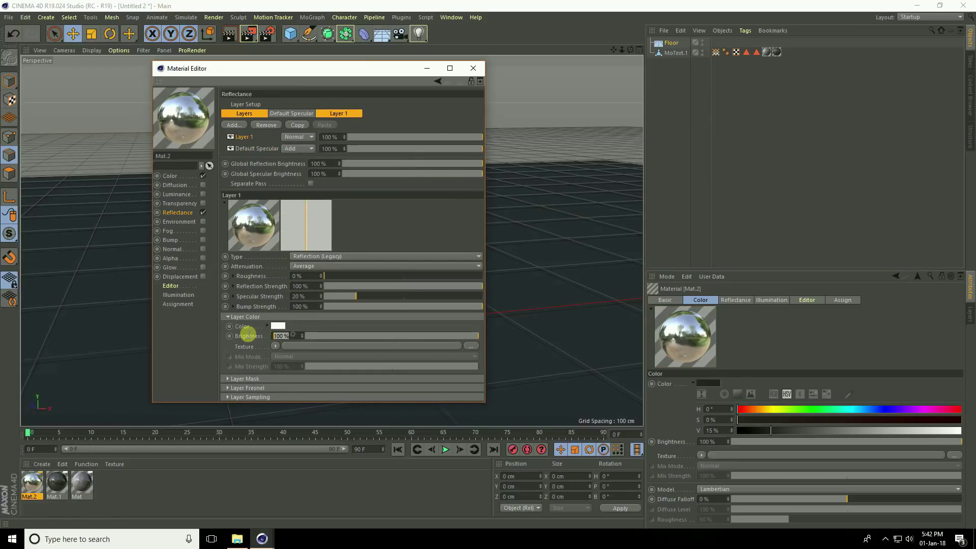
key("Return")
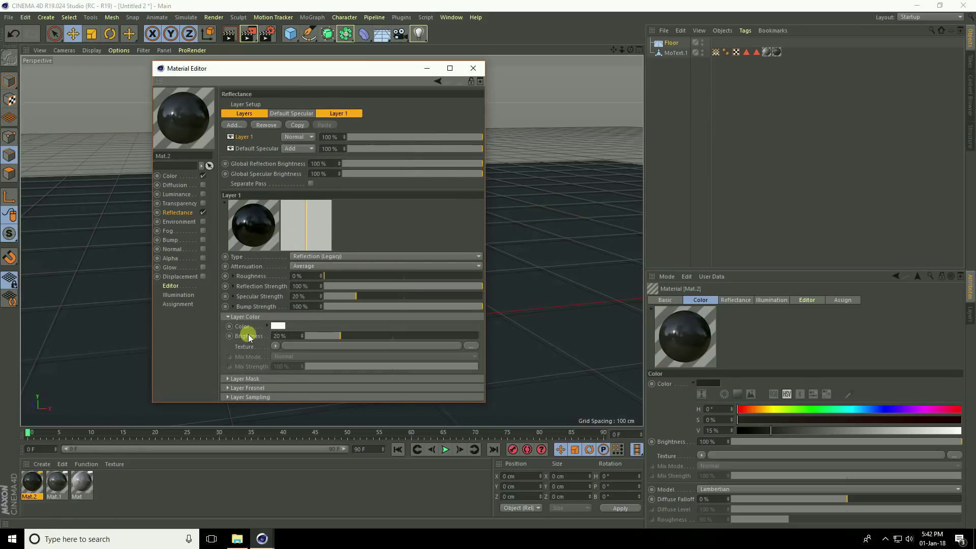
left_click(472, 69)
left_click_drag(30, 481, 676, 43)
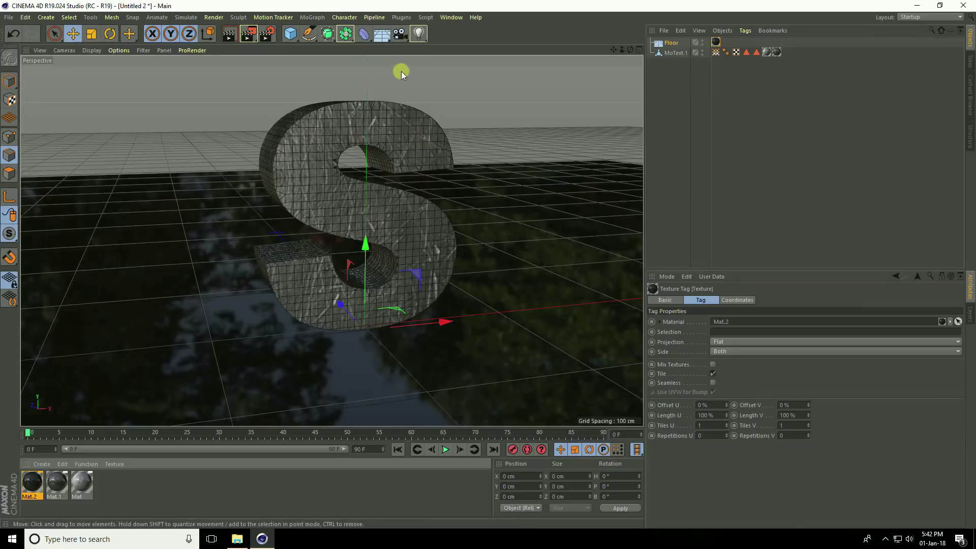
Add a Sky object to the scene and create a new material, opening its settings.
left_click(380, 37)
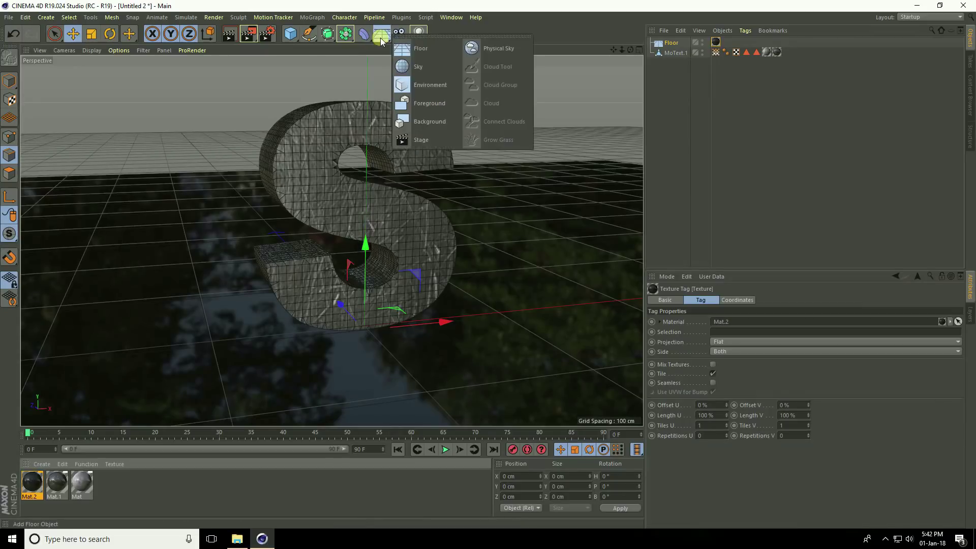
left_click(402, 68)
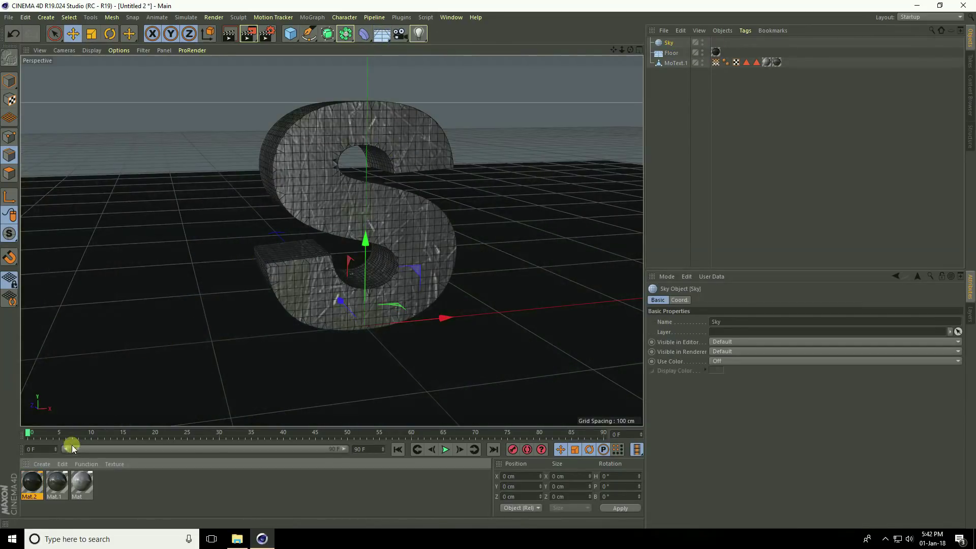
left_click(42, 463)
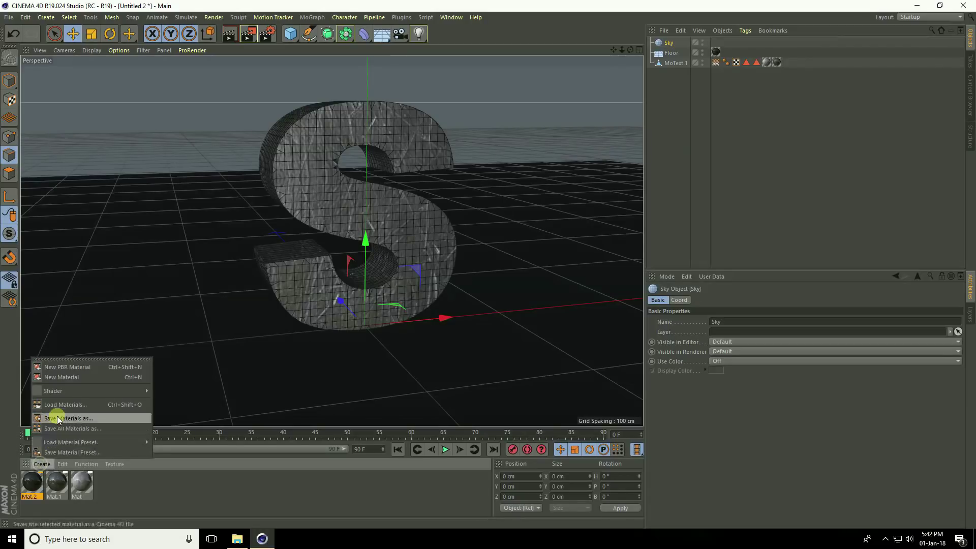
left_click(68, 374)
double_click(32, 481)
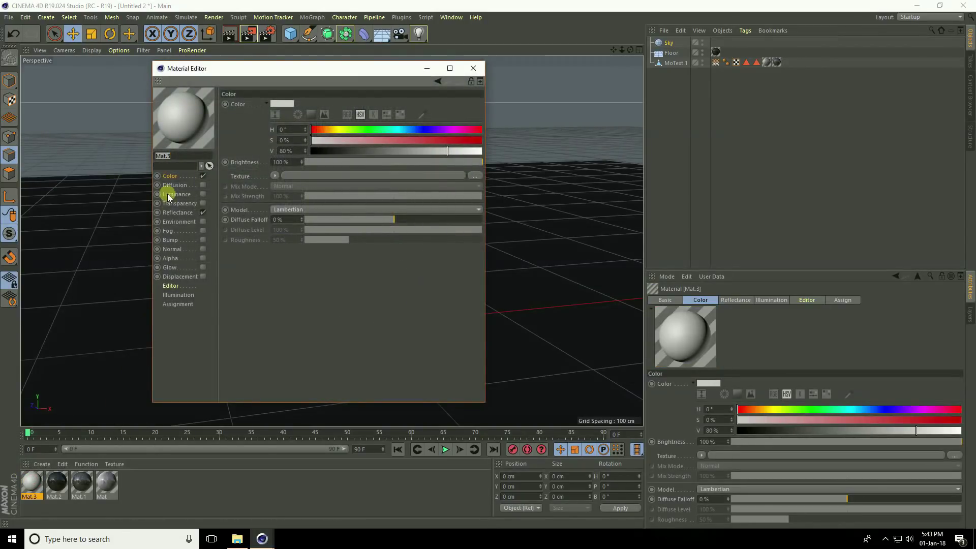
Disable the new material's Reflectance and Color channels and enable Luminance.
left_click(203, 212)
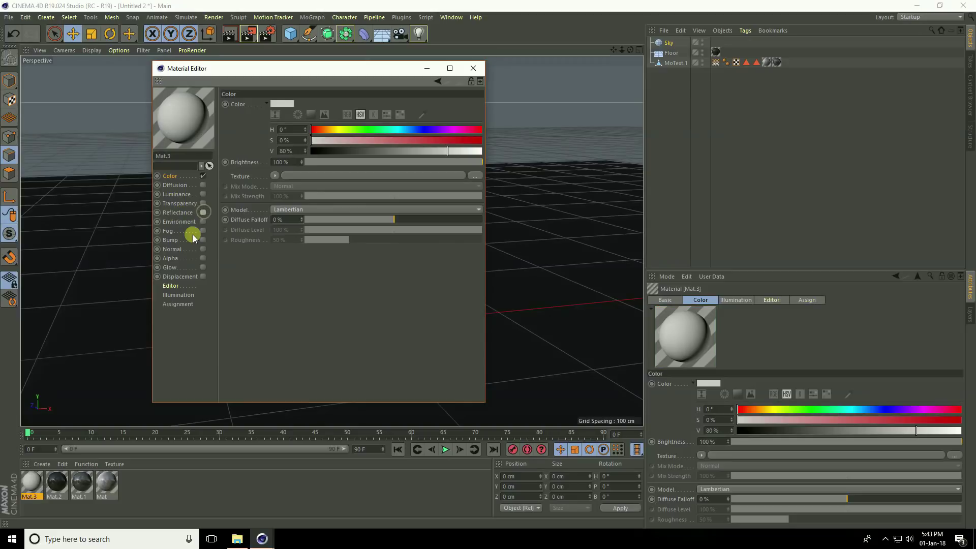
left_click(203, 175)
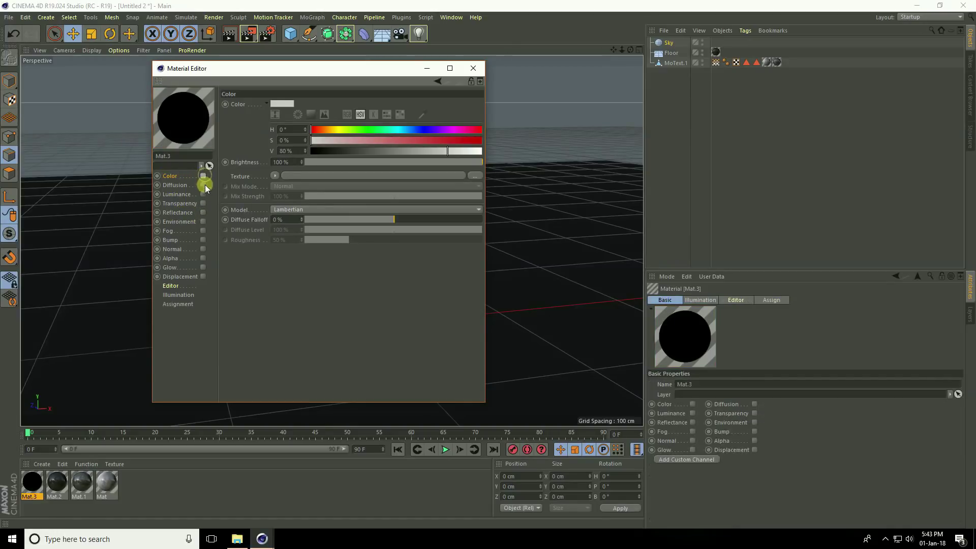
left_click(203, 194)
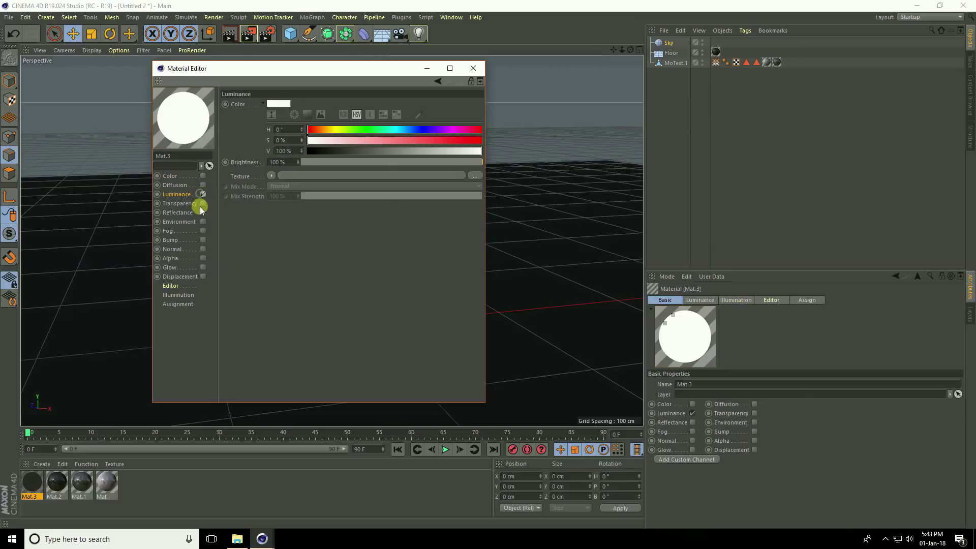
Load Warehouse-with-lights.jpg as the luminance texture and apply the material to the Sky object.
left_click(476, 174)
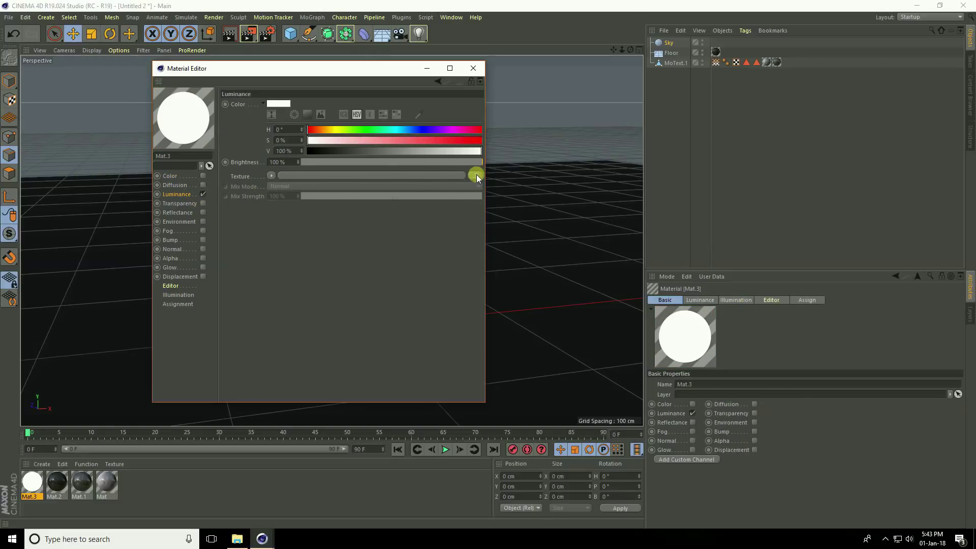
left_click(398, 159)
left_click(541, 334)
left_click(544, 305)
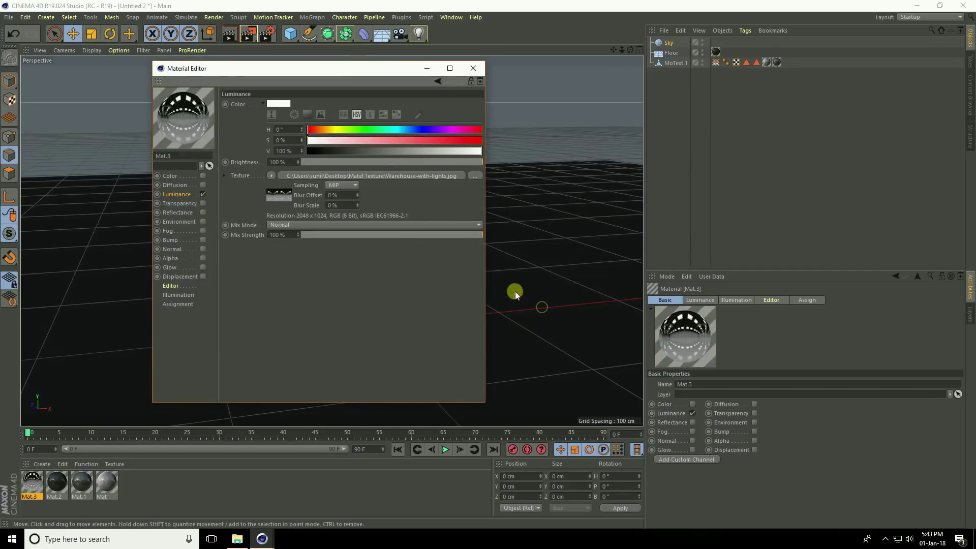
left_click(472, 67)
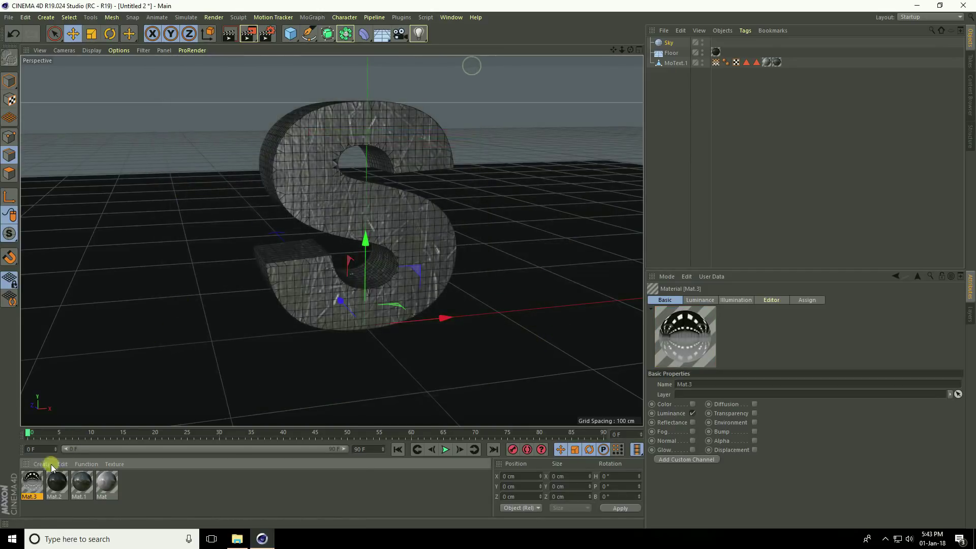
left_click_drag(29, 485, 670, 43)
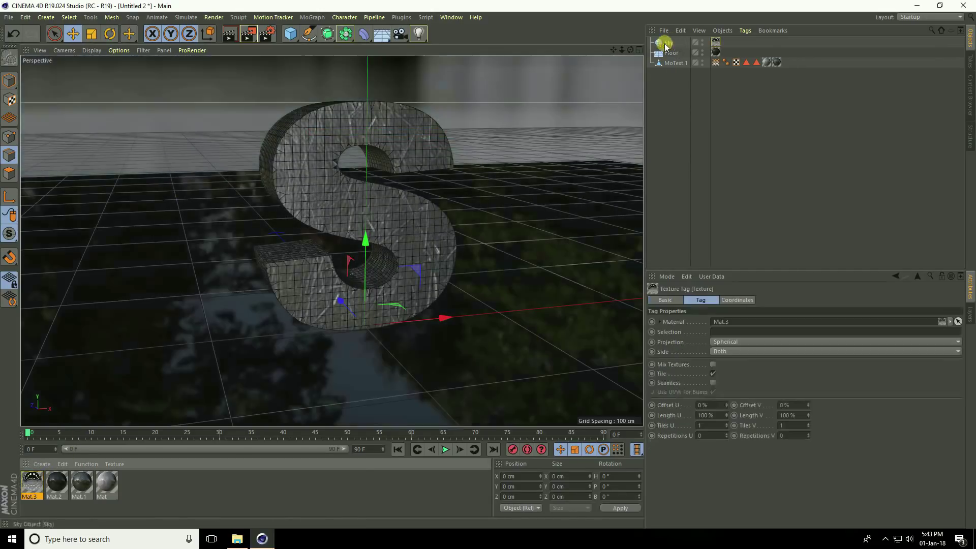
Add an area light, raise it above the floor and move it out in front of the letter S.
scroll(243, 196, "down", 5)
left_click_drag(232, 212, 253, 223, "alt")
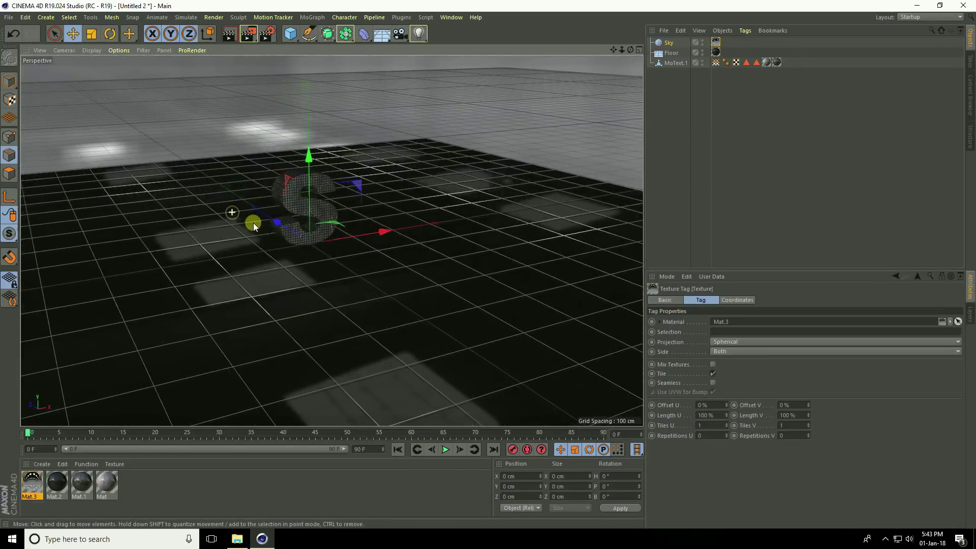
left_click_drag(418, 33, 515, 64)
left_click_drag(322, 270, 310, 255, "alt")
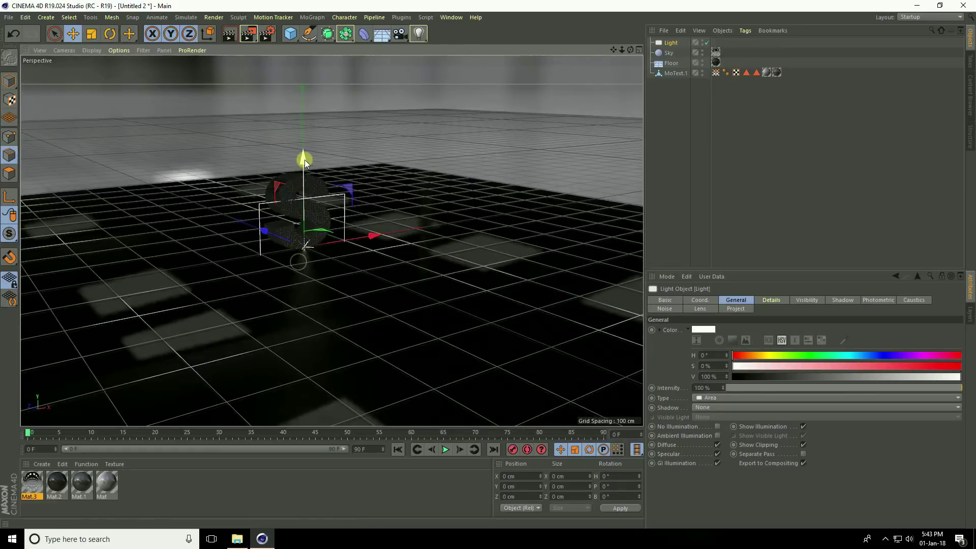
left_click_drag(304, 162, 304, 130)
left_click_drag(269, 202, 422, 239)
left_click_drag(475, 178, 474, 148)
Duplicate the area light and move the copy high above the letter S, shifting it sideways to line up.
left_click_drag(257, 244, 338, 221, "alt")
left_click(415, 190)
left_click(413, 216)
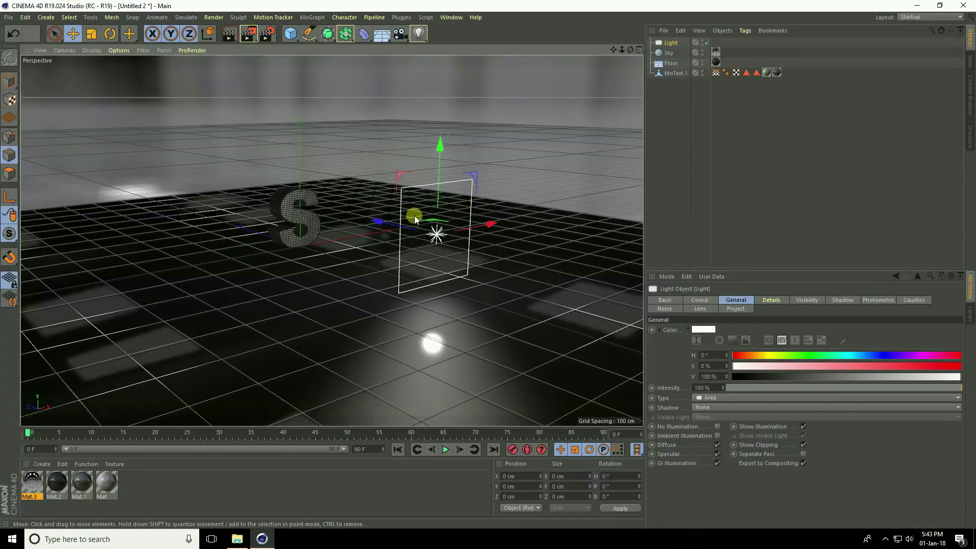
left_click_drag(414, 215, 417, 209, "ctrl")
left_click_drag(613, 49, 615, 97)
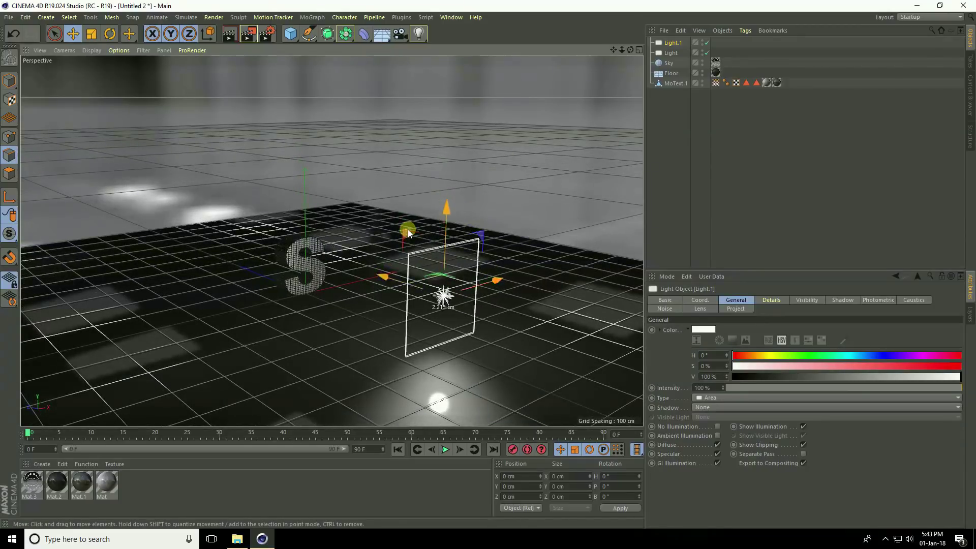
left_click_drag(407, 230, 325, 43)
left_click_drag(429, 246, 335, 282, "alt")
left_click_drag(342, 104, 387, 101)
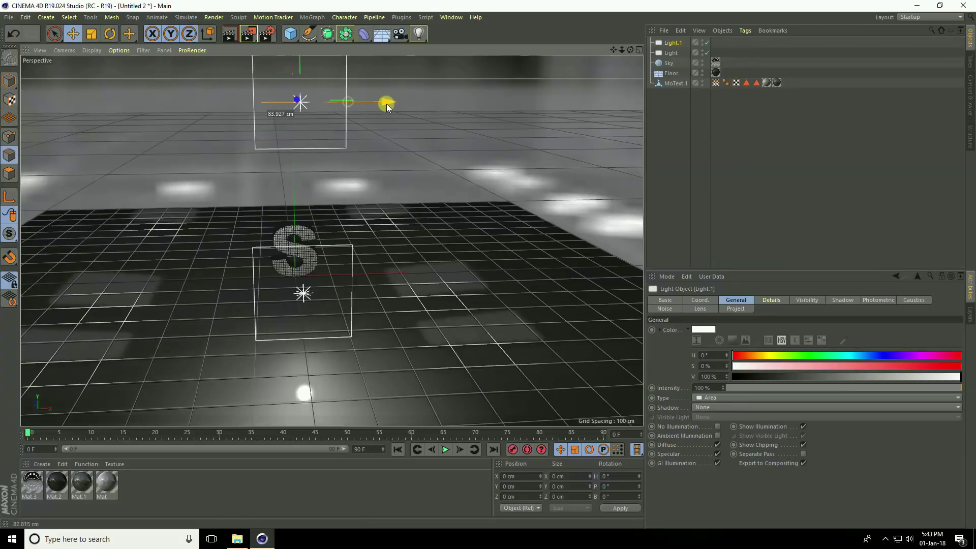
Tilt the upper area light with the Rotate tool and frame the letter S close up.
left_click(110, 34)
left_click_drag(312, 136, 313, 64)
left_click_drag(312, 204, 355, 202, "alt")
scroll(436, 226, "up", 8)
left_click_drag(414, 235, 380, 270, "alt")
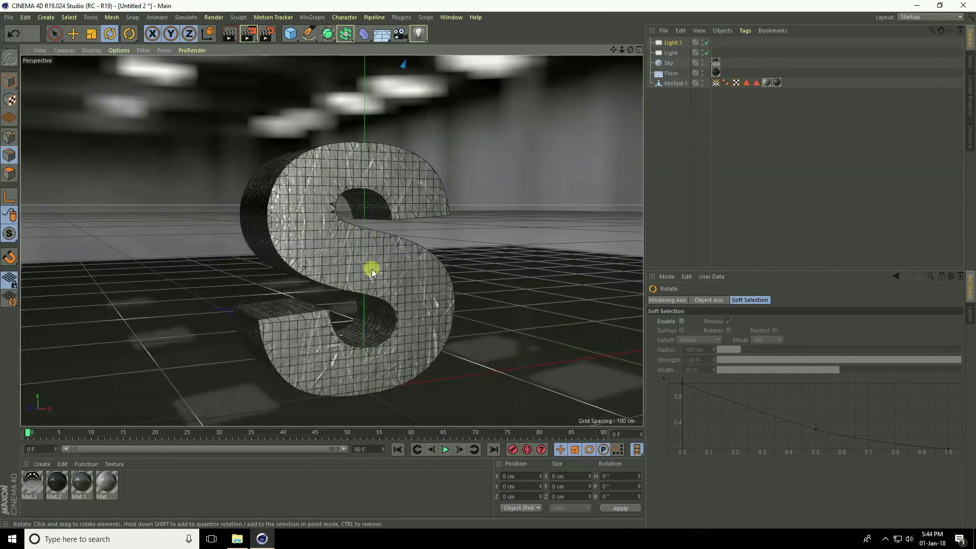
Add the Ambient Occlusion and Global Illumination effects to the render settings.
left_click(265, 39)
left_click(79, 190)
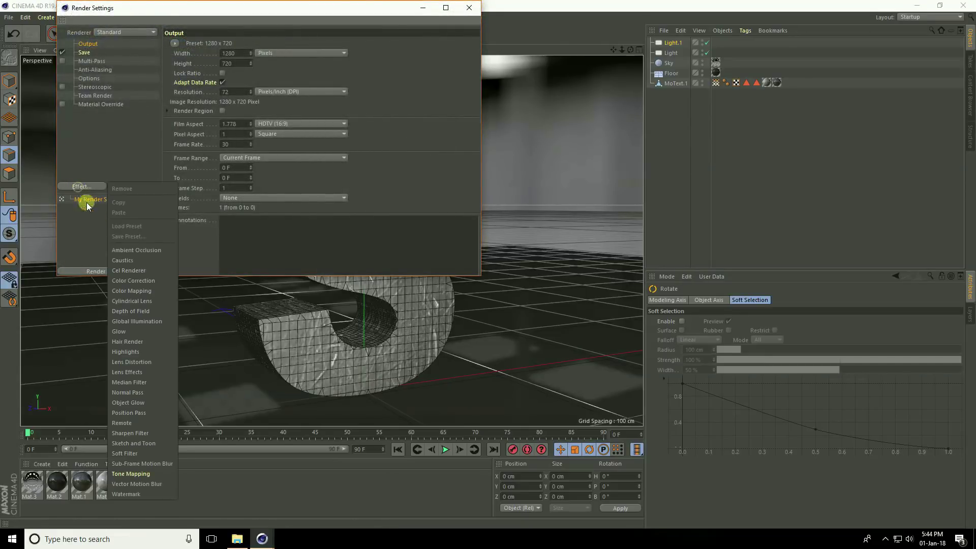
left_click(123, 250)
left_click(89, 186)
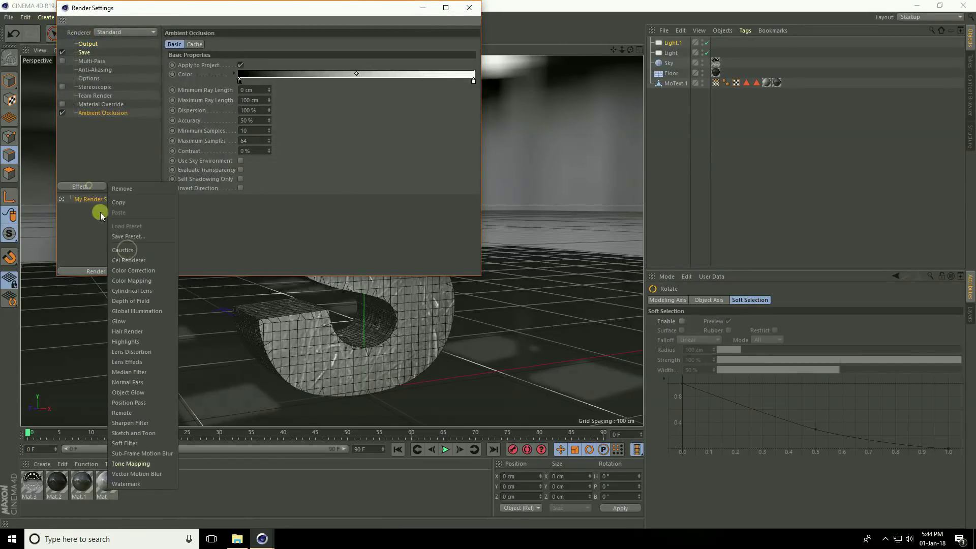
left_click(130, 311)
Set the render's Anti-Aliasing to Best and close the render settings.
left_click(93, 70)
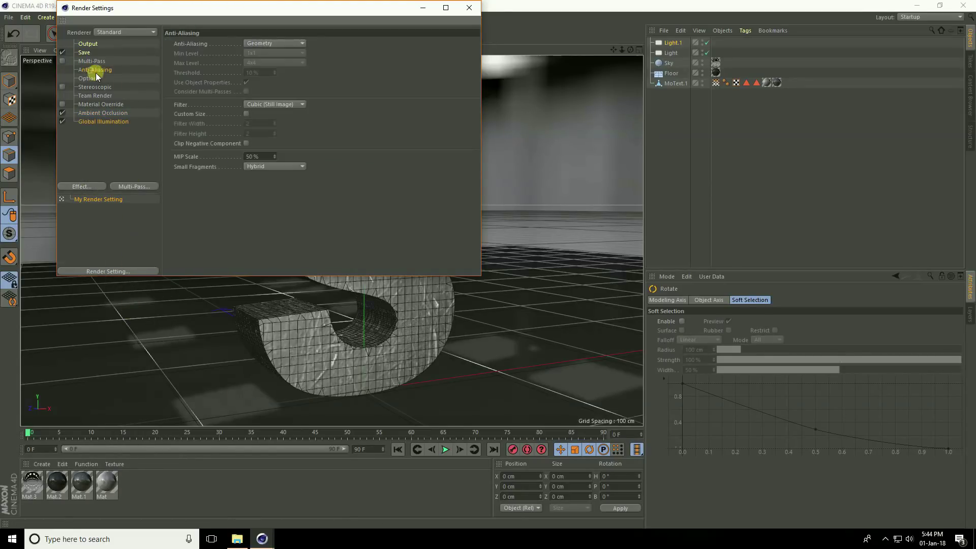
left_click(264, 44)
left_click(264, 74)
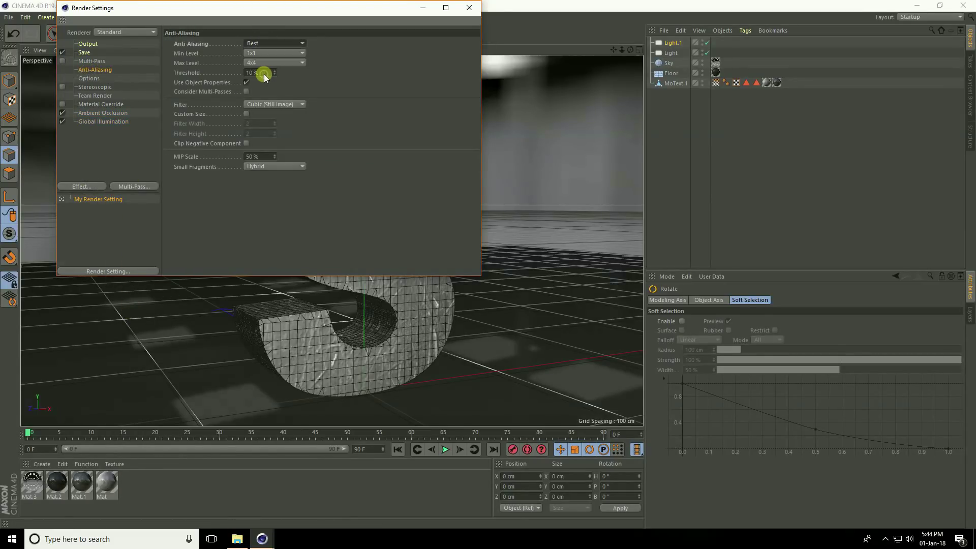
left_click(469, 8)
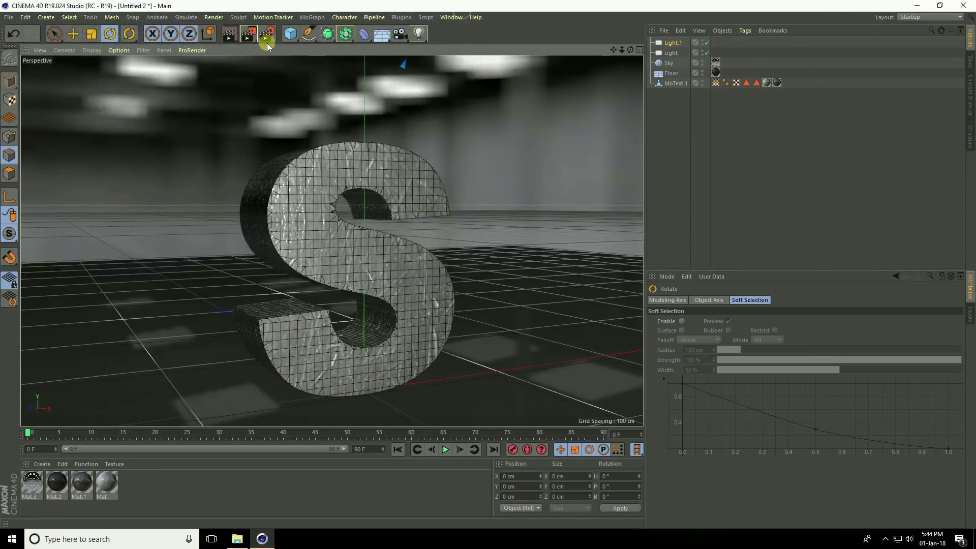
Render the scene to the Picture Viewer and enable its image filter.
left_click(248, 33)
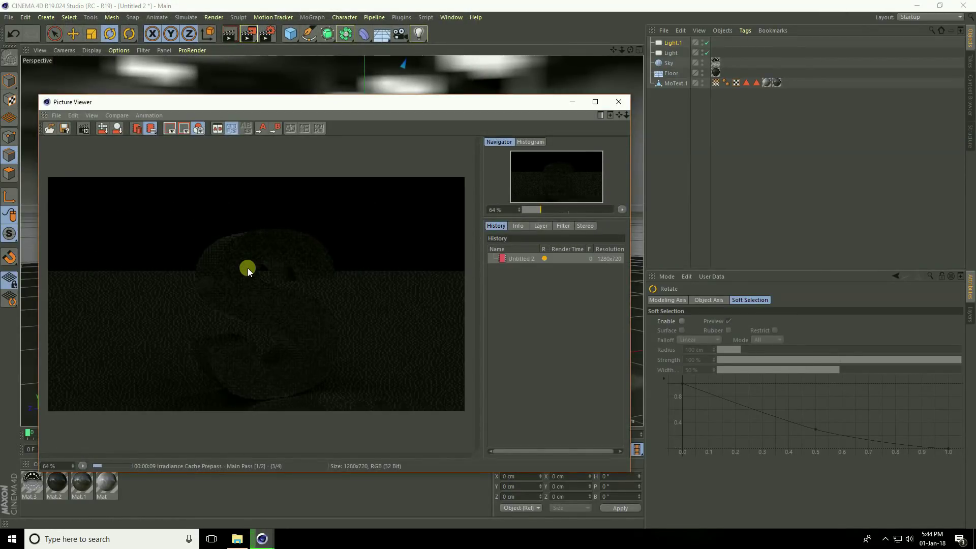
left_click(563, 225)
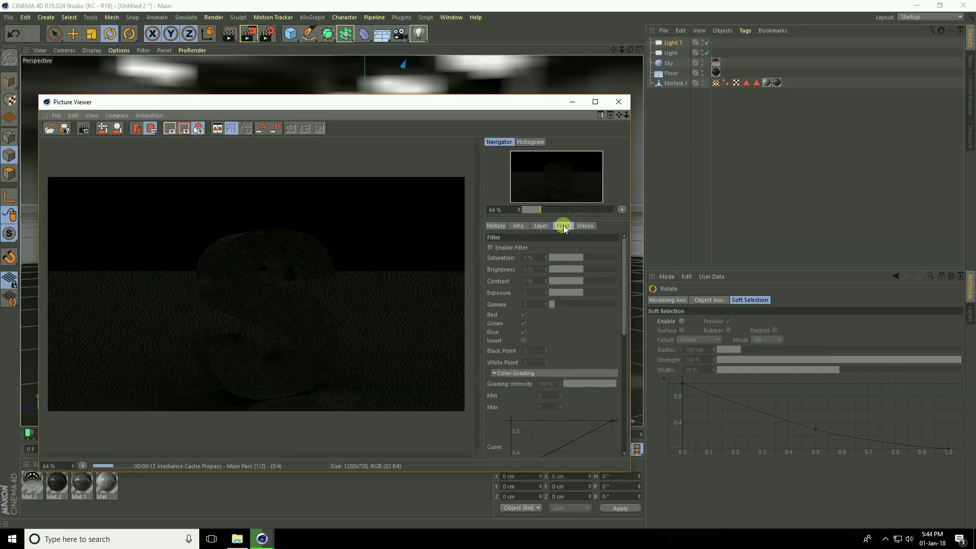
left_click(491, 247)
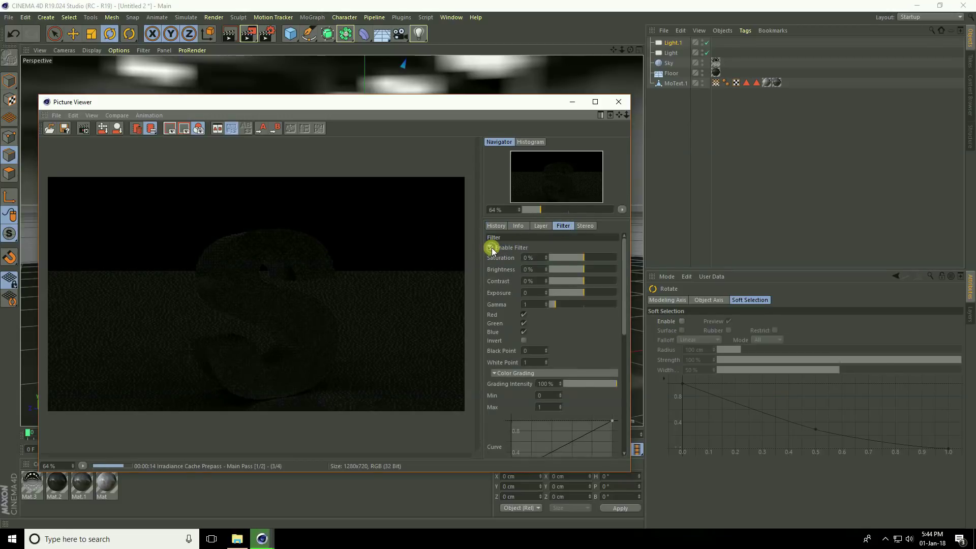
Set the render filter's Saturation to 20% and Contrast to 10%.
double_click(529, 258)
type("20")
key("Return")
double_click(531, 280)
type("10")
key("Return")
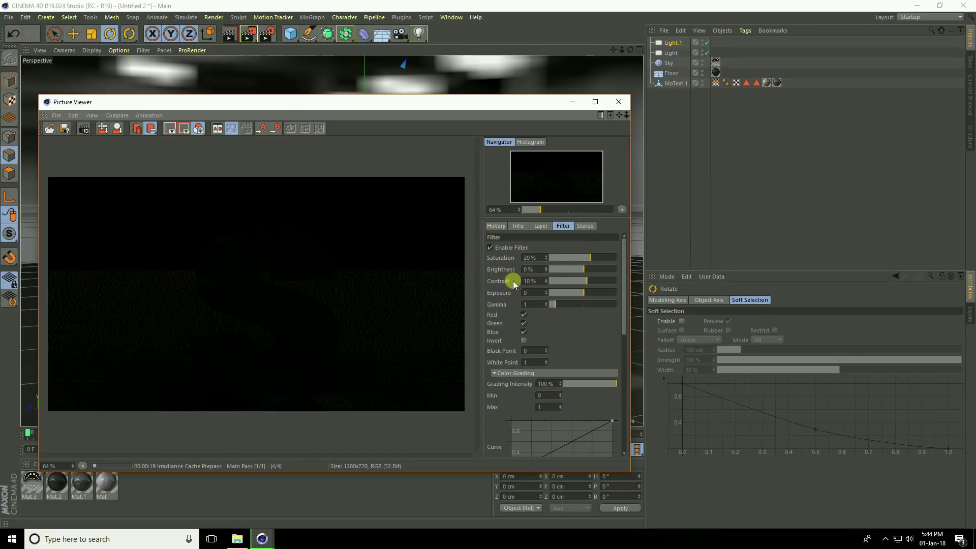